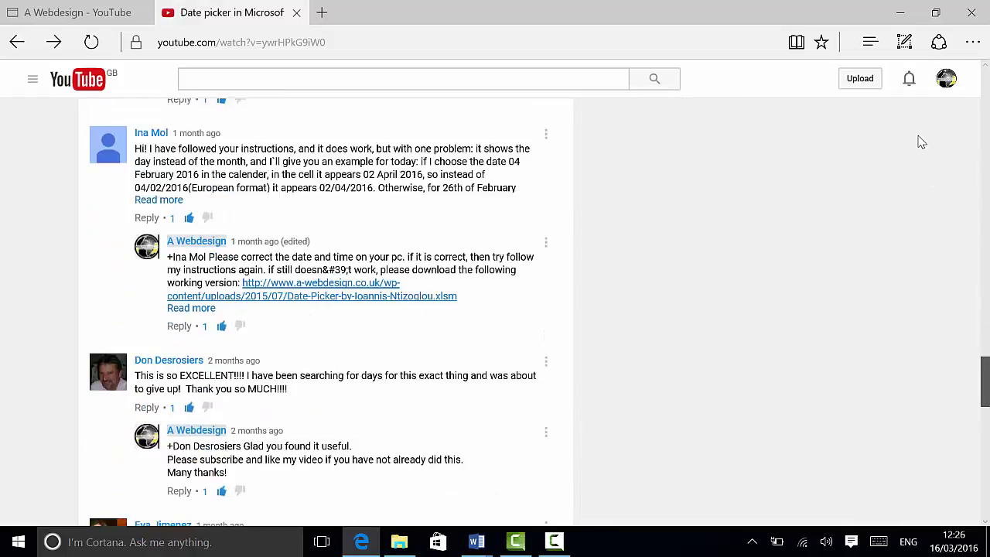
# Step: Download and open the date-picker .xlsm workbook, enabling editing and macros
pyautogui.scroll(15, 921, 142)
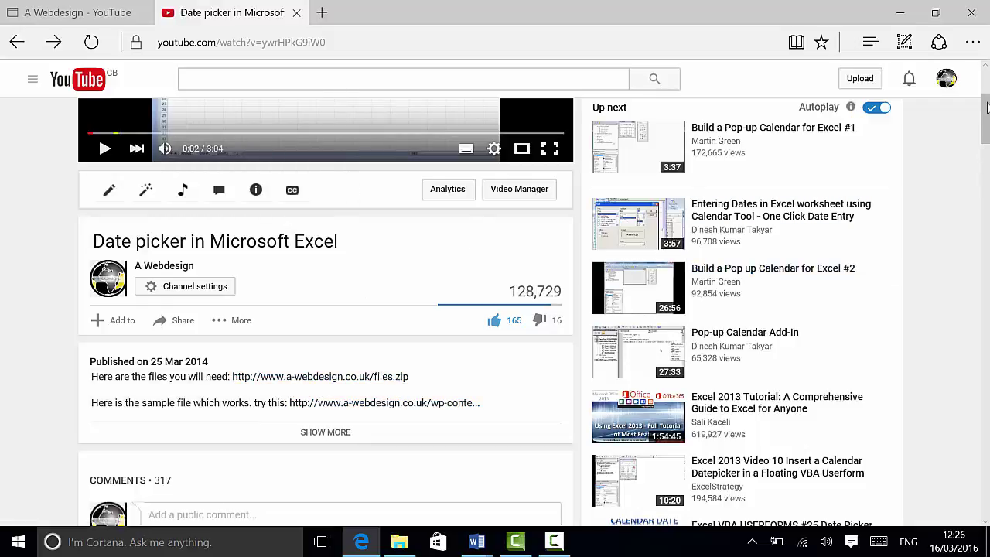
pyautogui.moveTo(987, 108); pyautogui.dragTo(986, 411)
pyautogui.moveTo(987, 130); pyautogui.dragTo(982, 403)
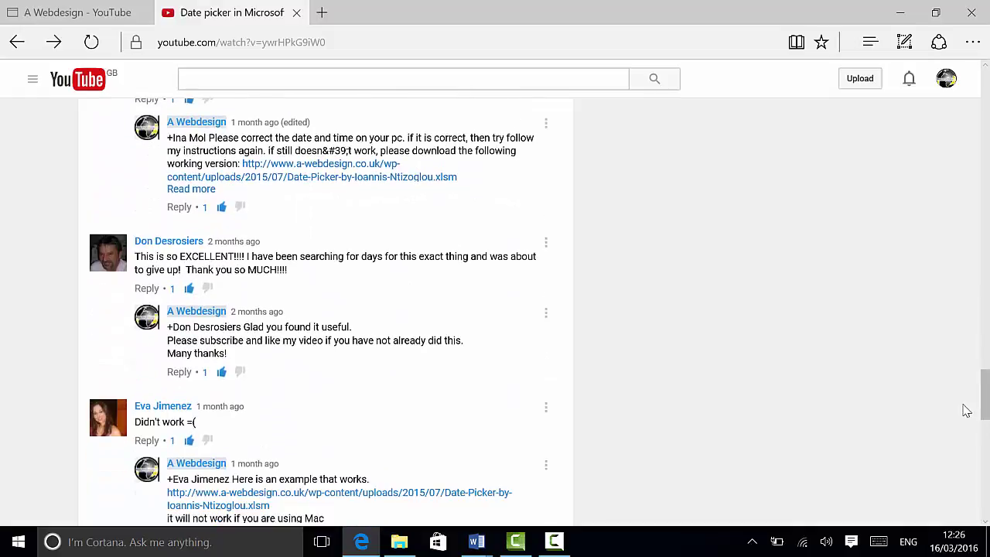
pyautogui.click(352, 180)
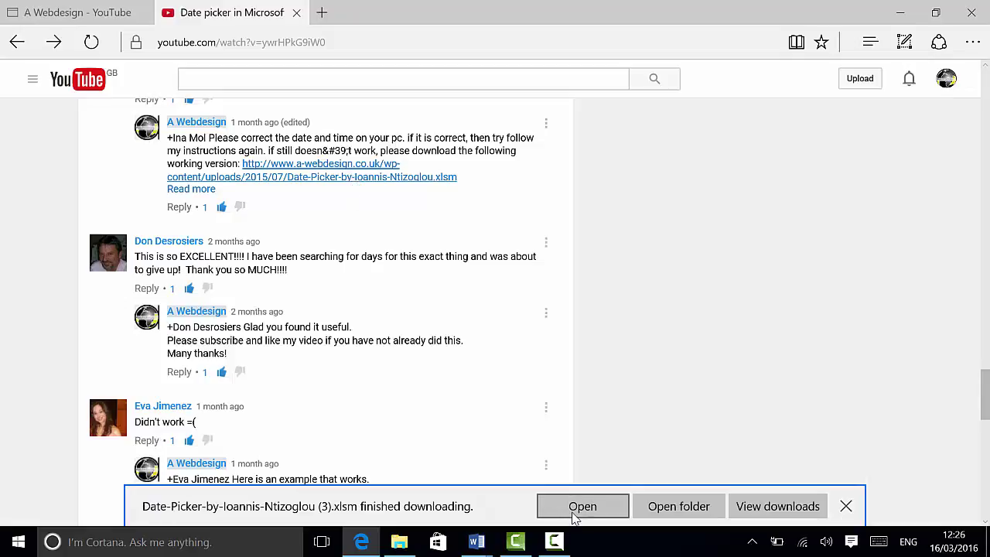
pyautogui.click(581, 508)
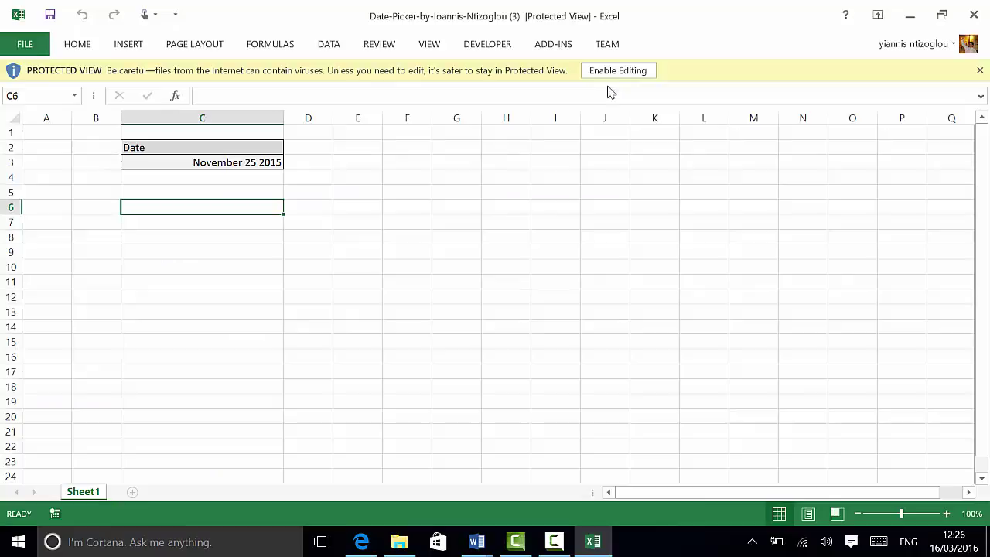
pyautogui.click(626, 72)
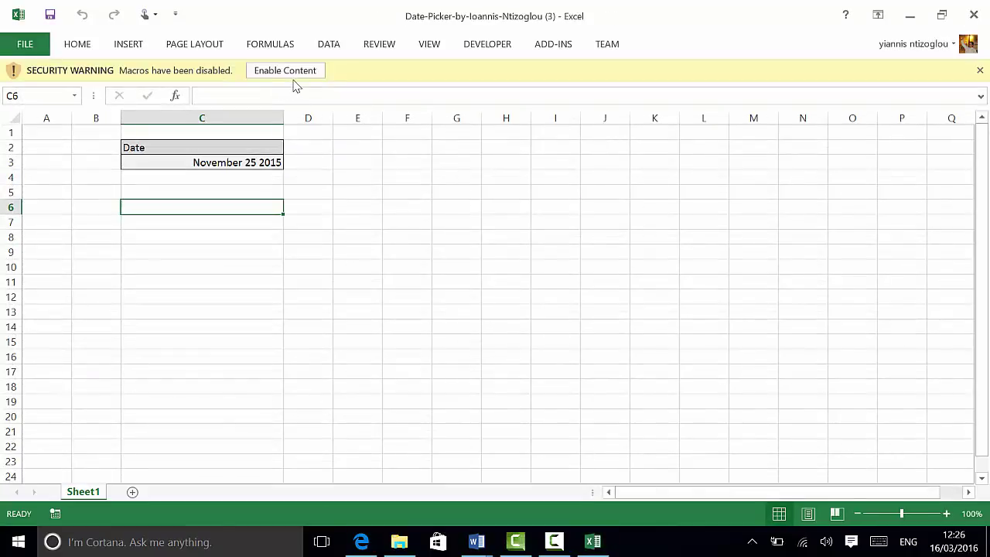
pyautogui.click(293, 80)
# Step: Use C3's calendar popup to enter March 16 2016, then change it to March 8 2016
pyautogui.click(411, 260)
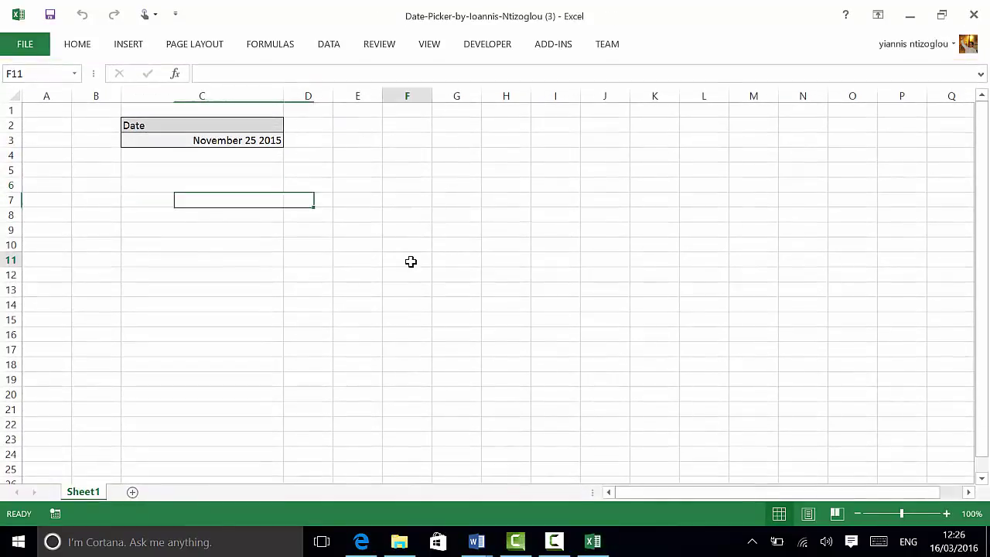
pyautogui.click(255, 141)
pyautogui.click(495, 276)
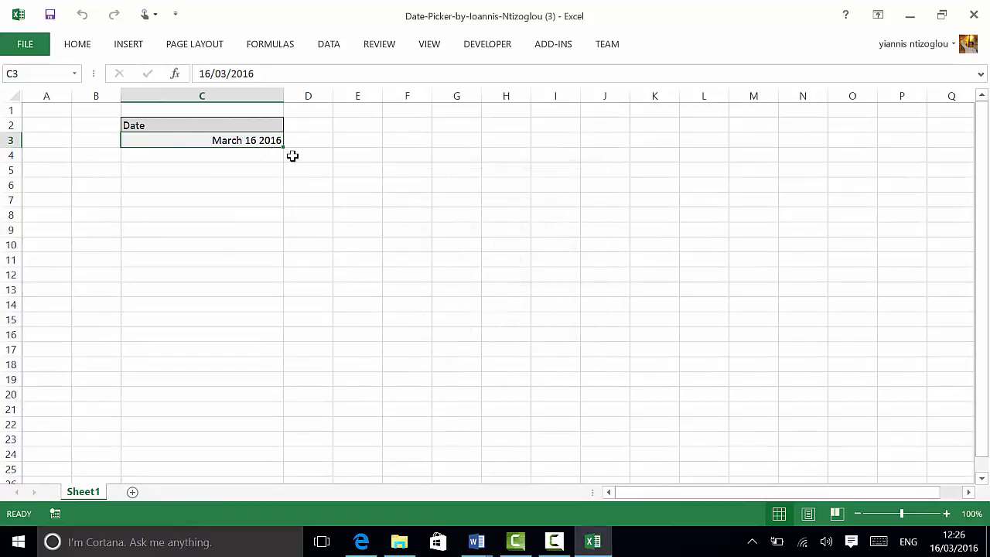
pyautogui.click(261, 187)
pyautogui.click(242, 141)
pyautogui.click(470, 257)
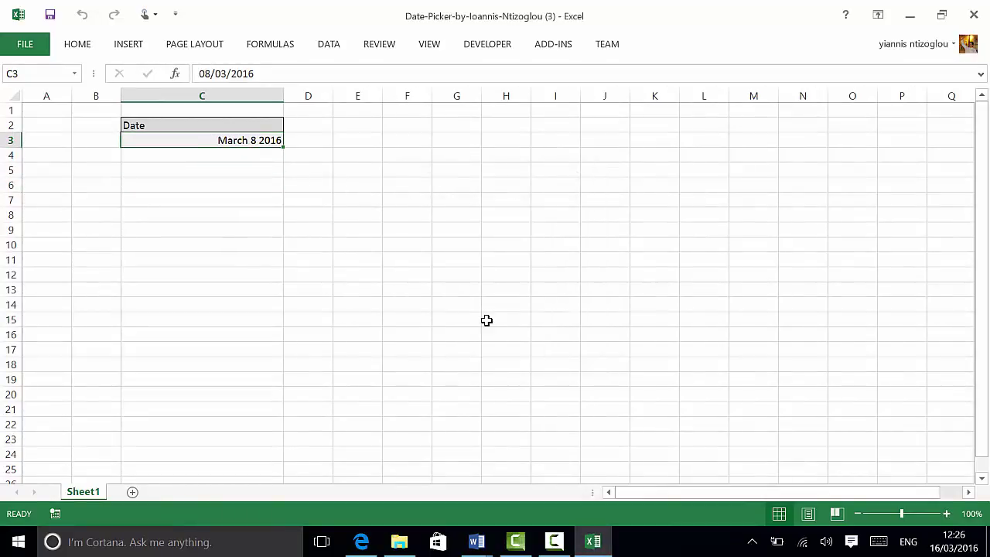
pyautogui.click(487, 320)
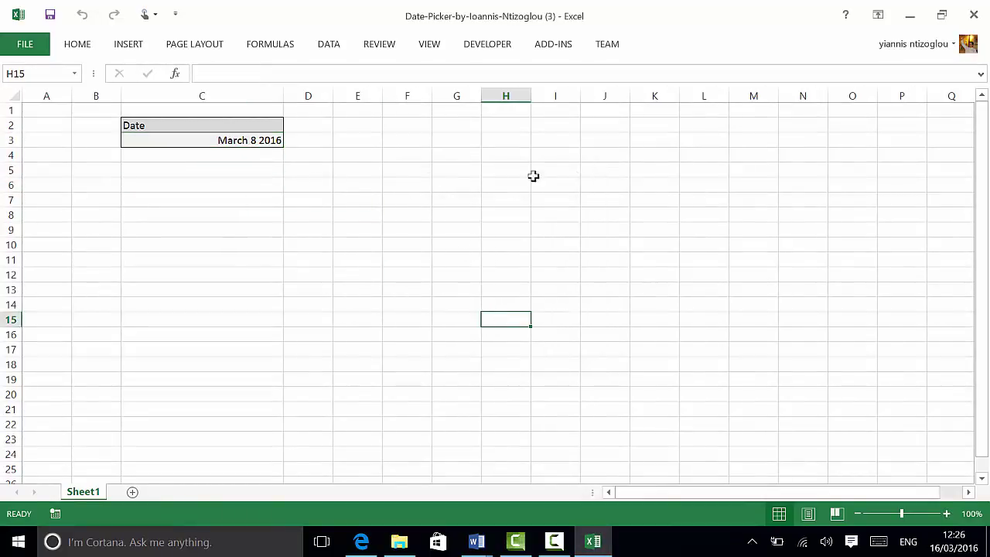
# Step: In C3's date picker choose year 1995, check the year list's range, and pick day 7
pyautogui.click(252, 143)
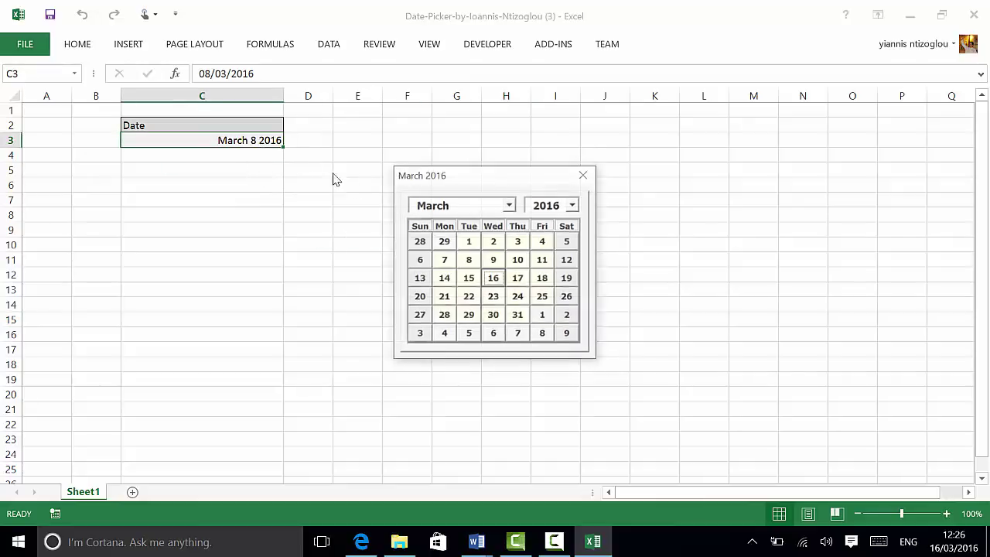
pyautogui.click(573, 206)
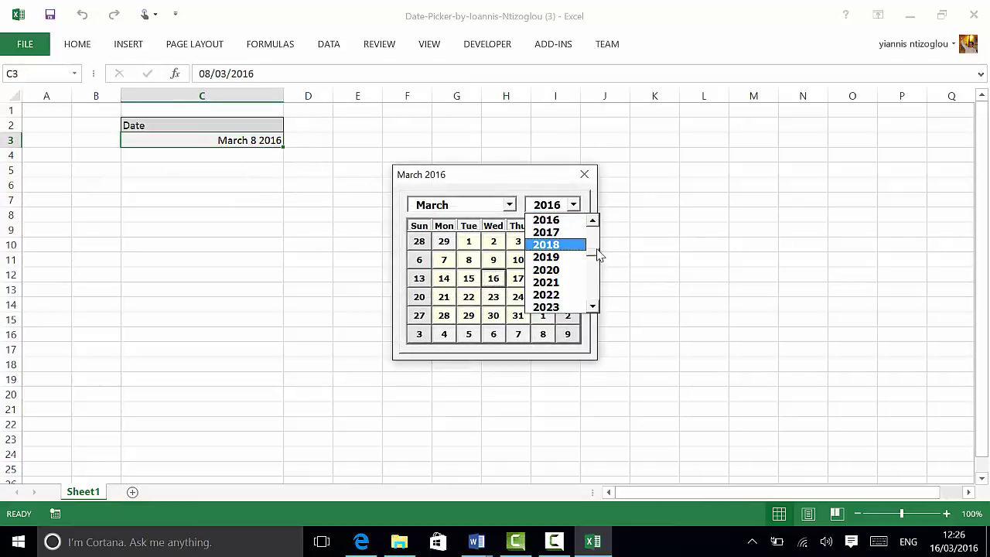
pyautogui.moveTo(600, 258); pyautogui.dragTo(600, 226)
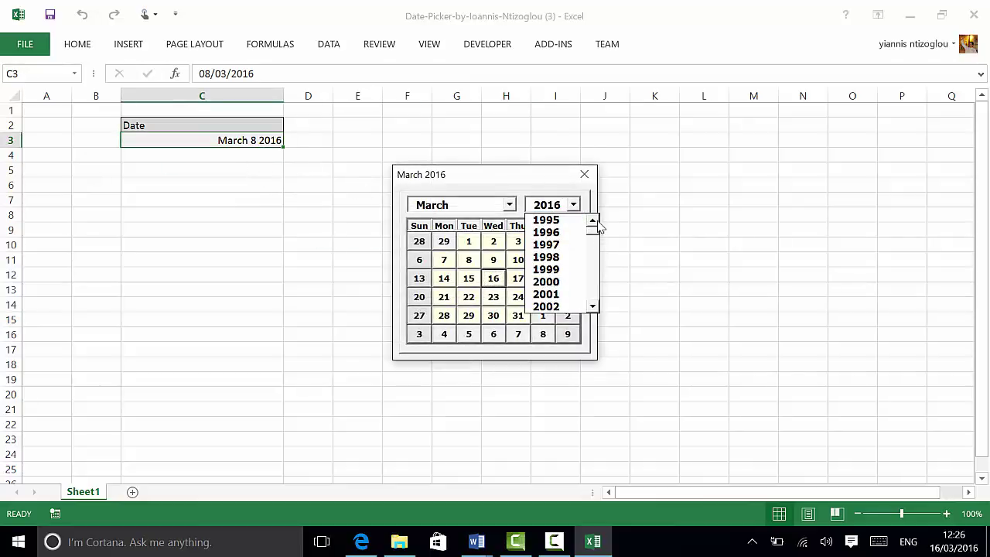
pyautogui.click(546, 221)
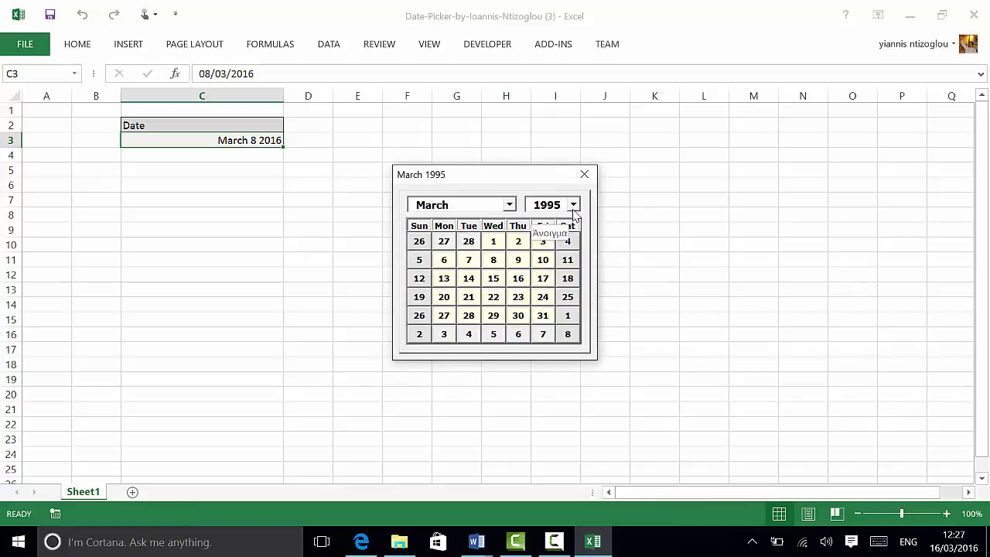
pyautogui.click(573, 205)
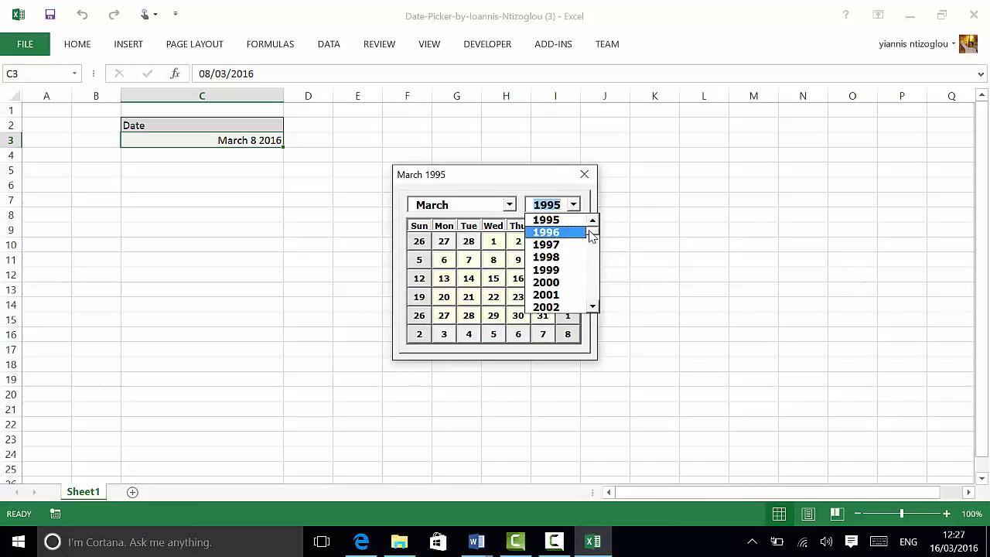
pyautogui.moveTo(593, 230); pyautogui.dragTo(605, 319)
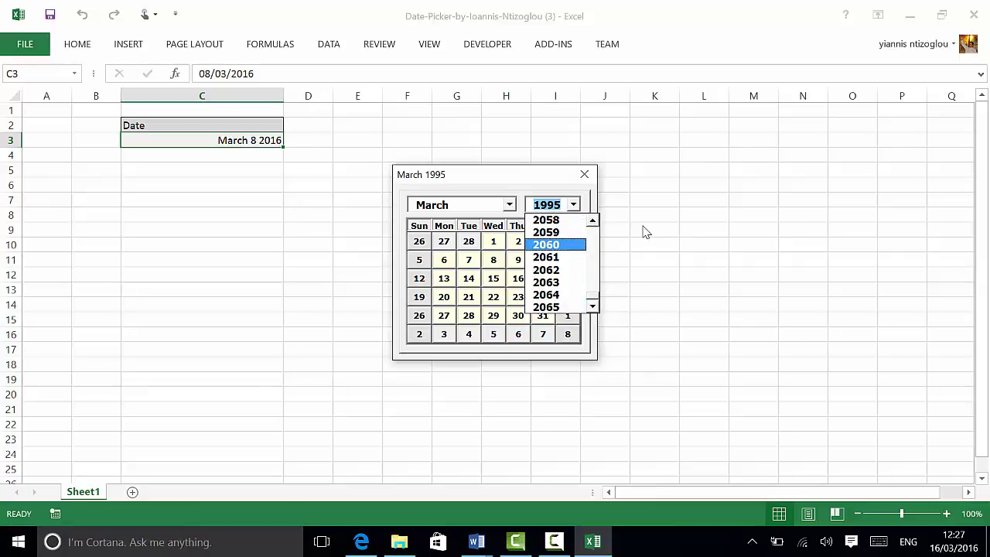
pyautogui.click(469, 259)
pyautogui.click(469, 259)
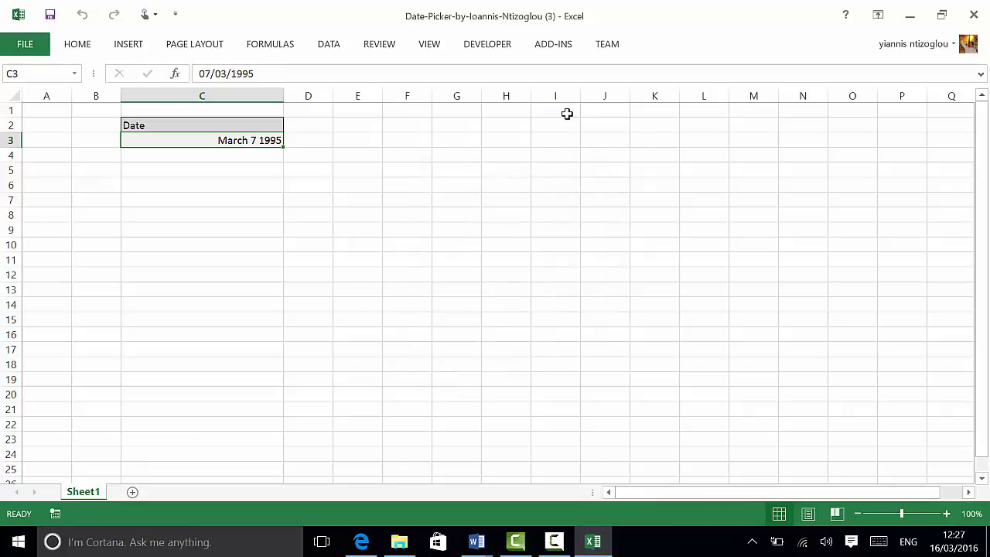
# Step: Open the Visual Basic editor on the code behind CalendarFrm's year list
pyautogui.click(505, 47)
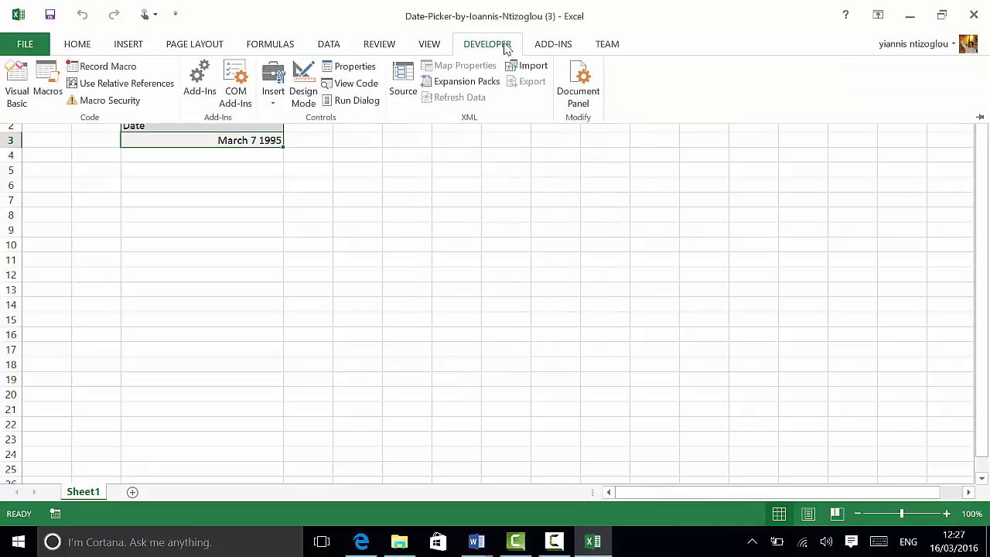
pyautogui.click(17, 82)
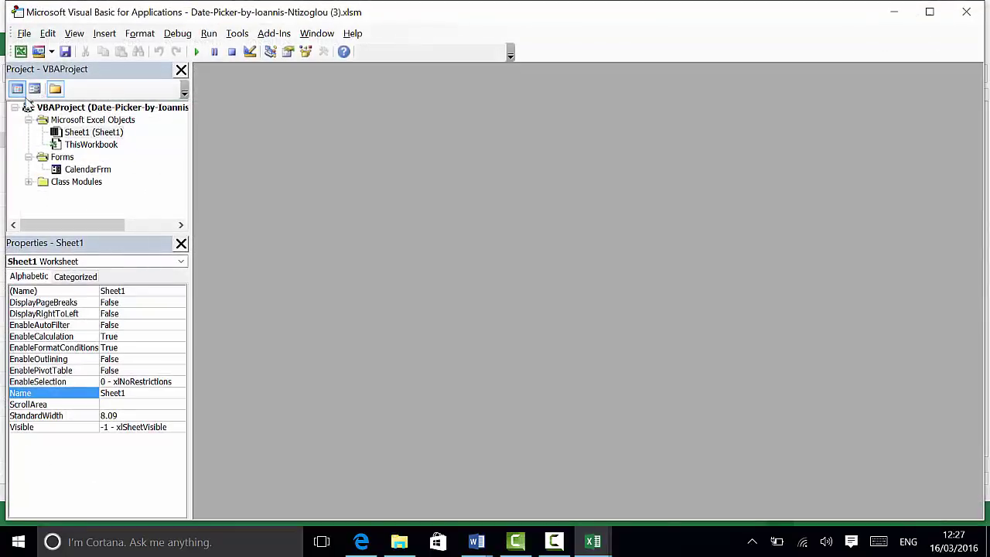
pyautogui.doubleClick(71, 170)
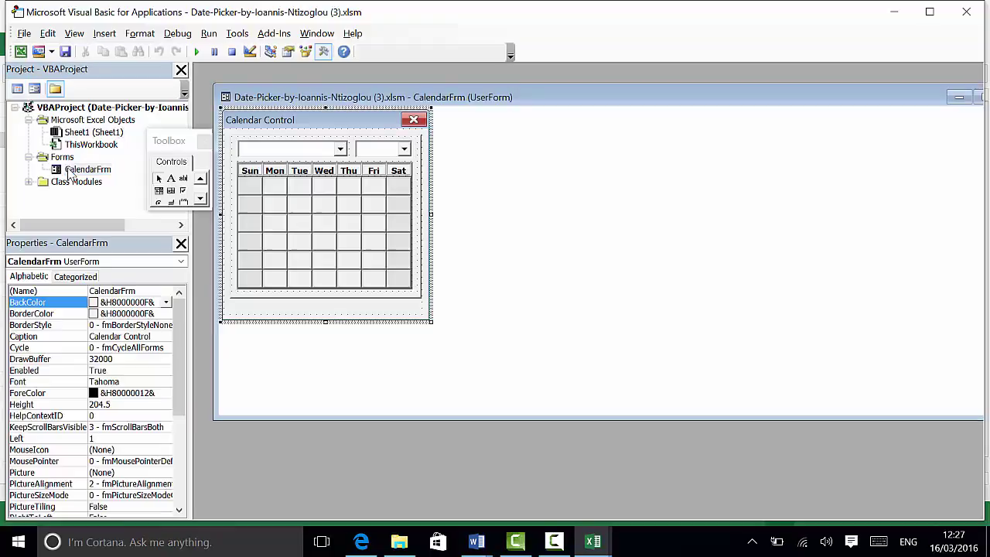
pyautogui.doubleClick(384, 151)
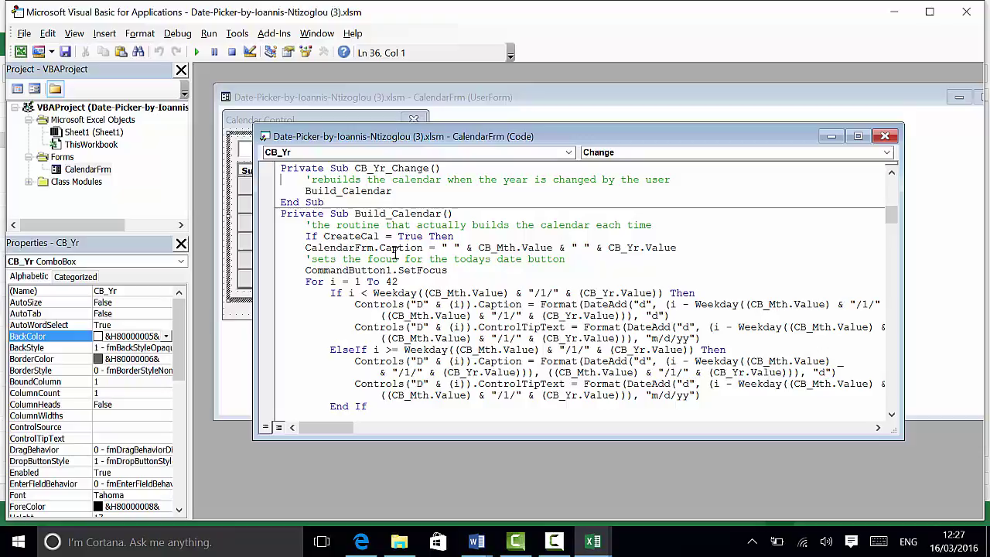
# Step: Change the year loop from For i = -20 To 50 to For i = -50 To 60
pyautogui.click(396, 247)
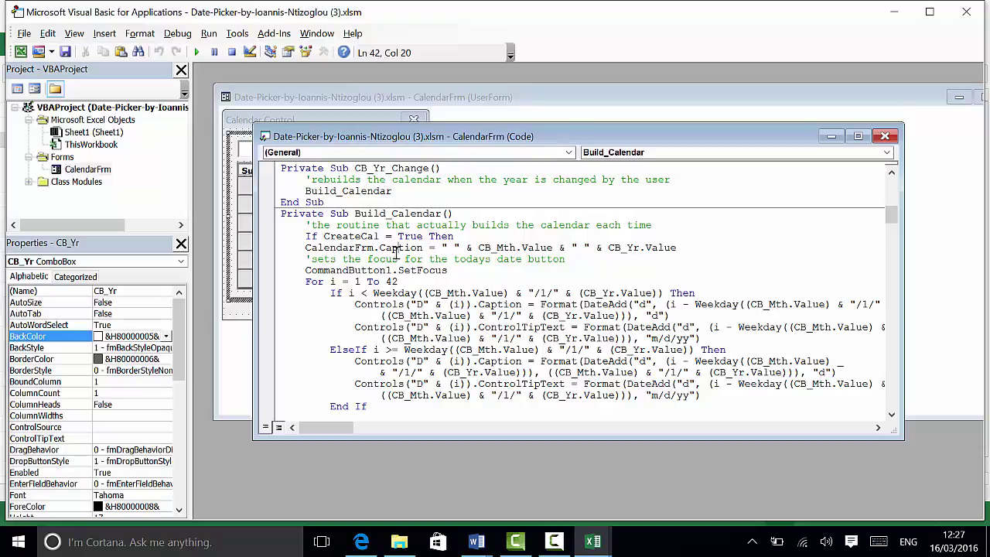
pyautogui.scroll(7, 396, 252)
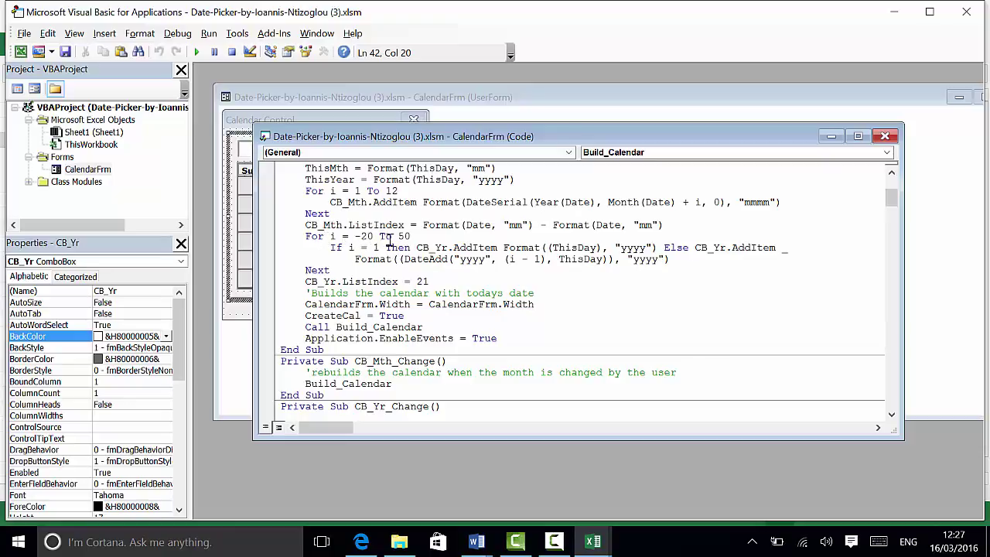
pyautogui.moveTo(420, 241); pyautogui.dragTo(367, 236)
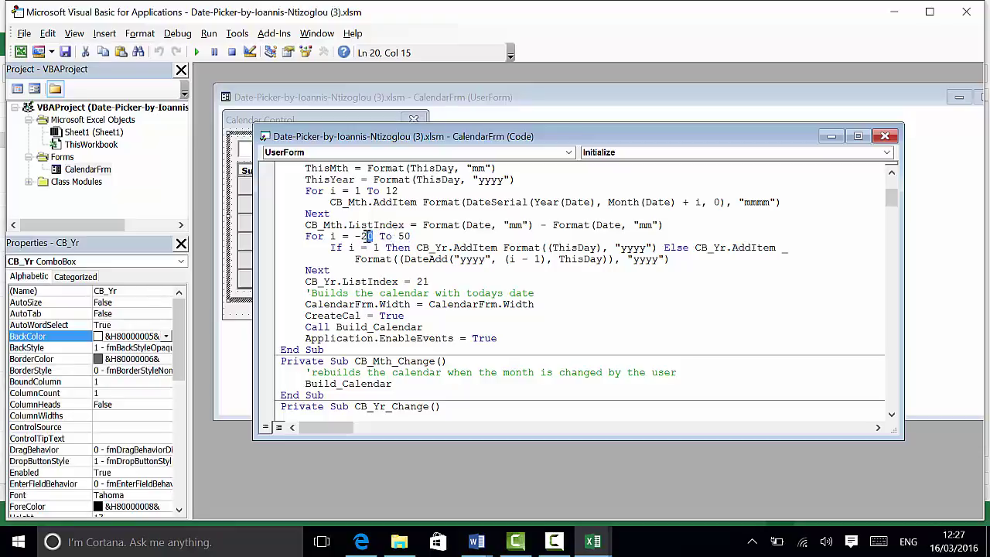
pyautogui.click(368, 236)
pyautogui.click(354, 248)
pyautogui.moveTo(373, 236); pyautogui.dragTo(369, 236)
pyautogui.write('50')
pyautogui.doubleClick(403, 236)
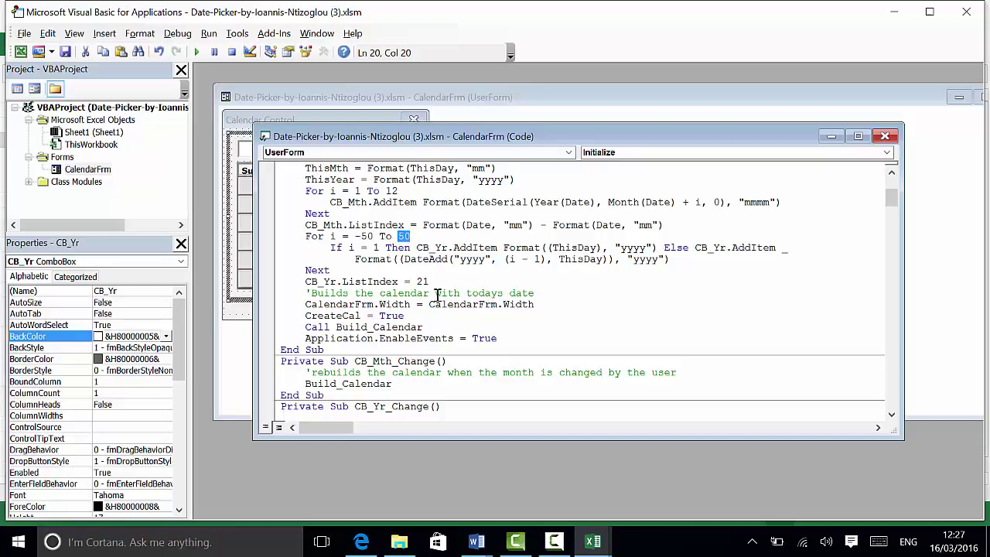
pyautogui.write('6')
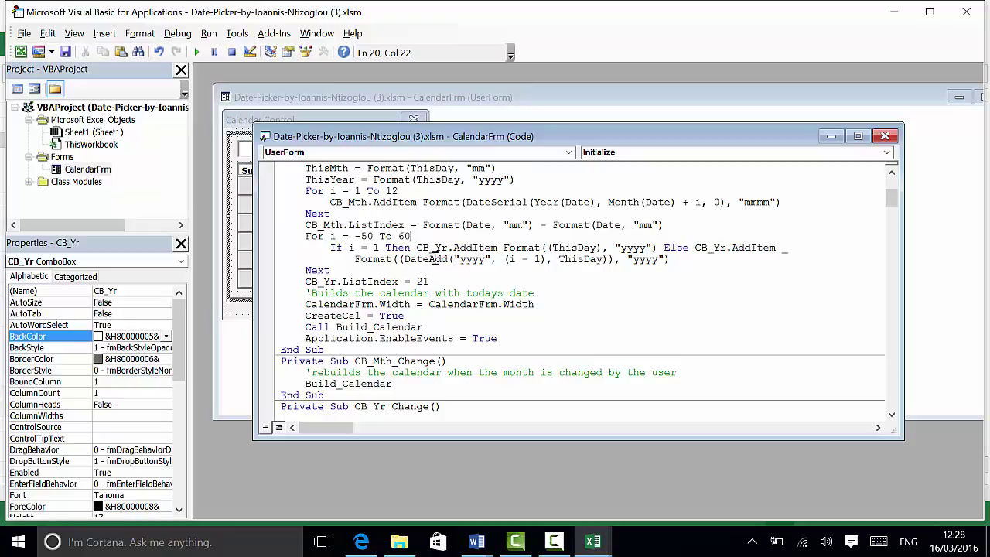
# Step: Close the code and form design windows and return to the workbook
pyautogui.click(885, 136)
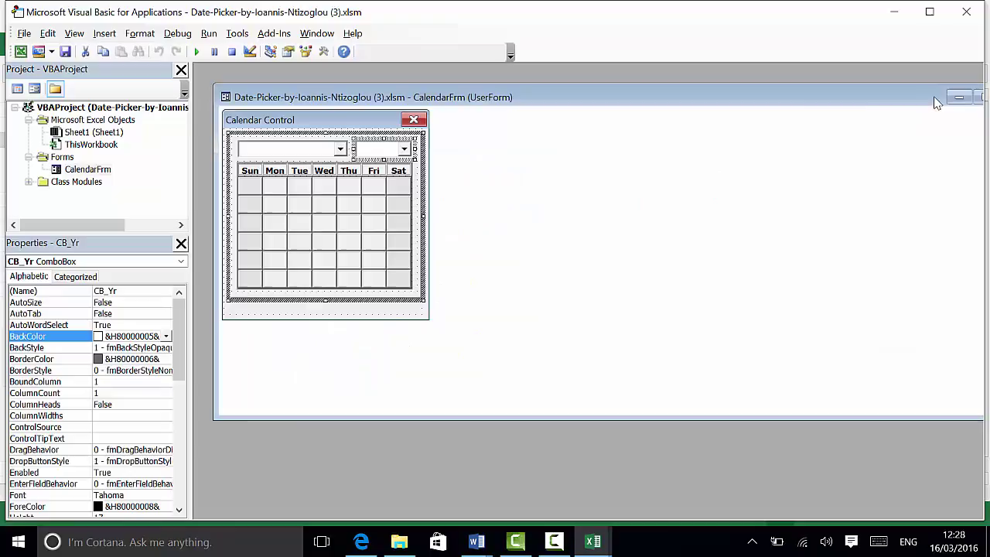
pyautogui.moveTo(955, 97); pyautogui.dragTo(804, 106)
pyautogui.click(864, 105)
pyautogui.click(967, 11)
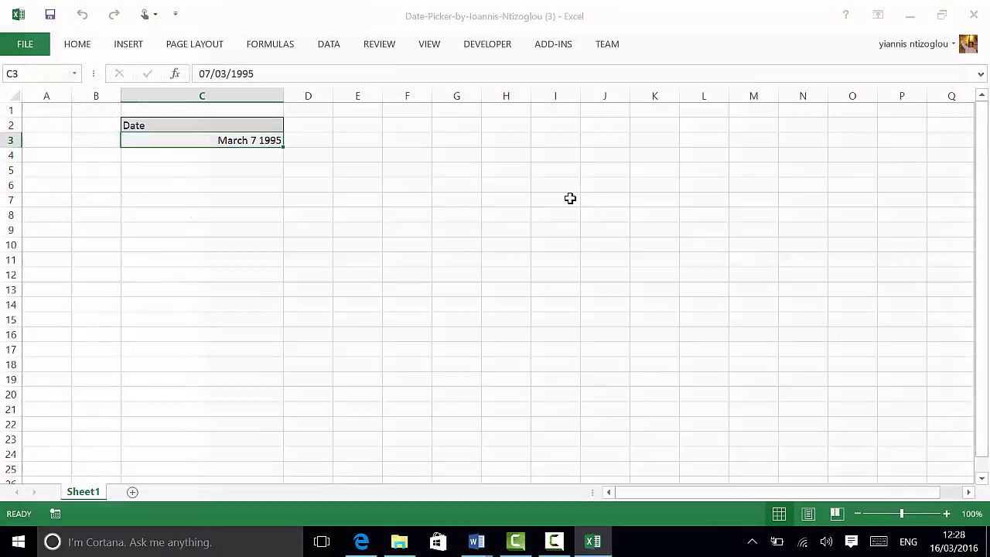
# Step: Open C3's date picker and confirm the year list now reaches 1965 and 2073
pyautogui.click(247, 304)
pyautogui.click(253, 138)
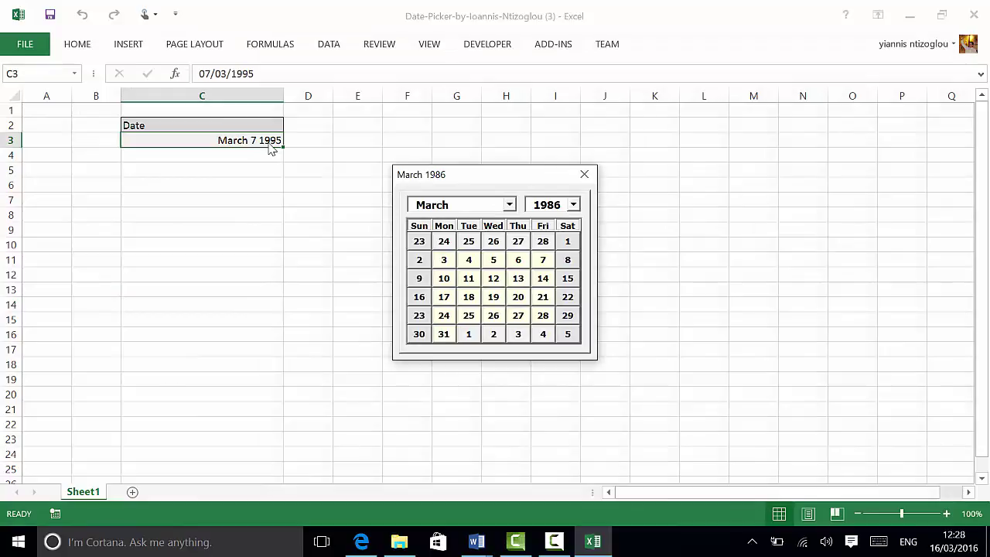
pyautogui.click(573, 205)
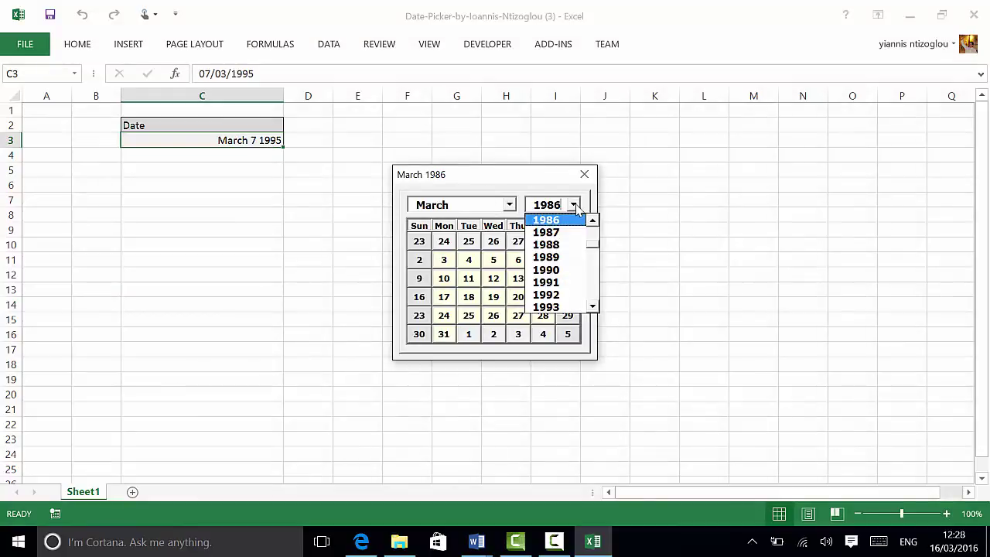
pyautogui.moveTo(593, 243); pyautogui.dragTo(593, 227)
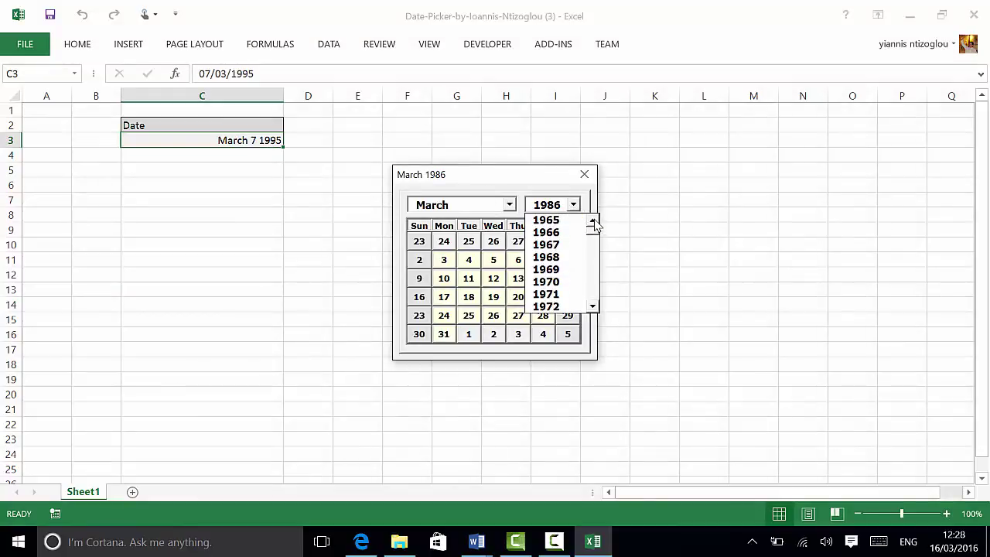
pyautogui.click(546, 220)
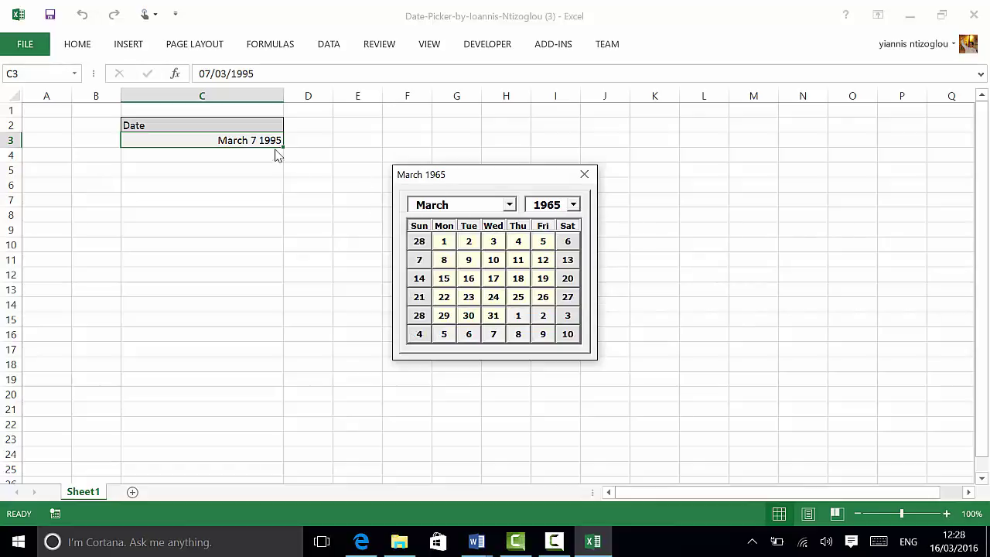
pyautogui.click(578, 206)
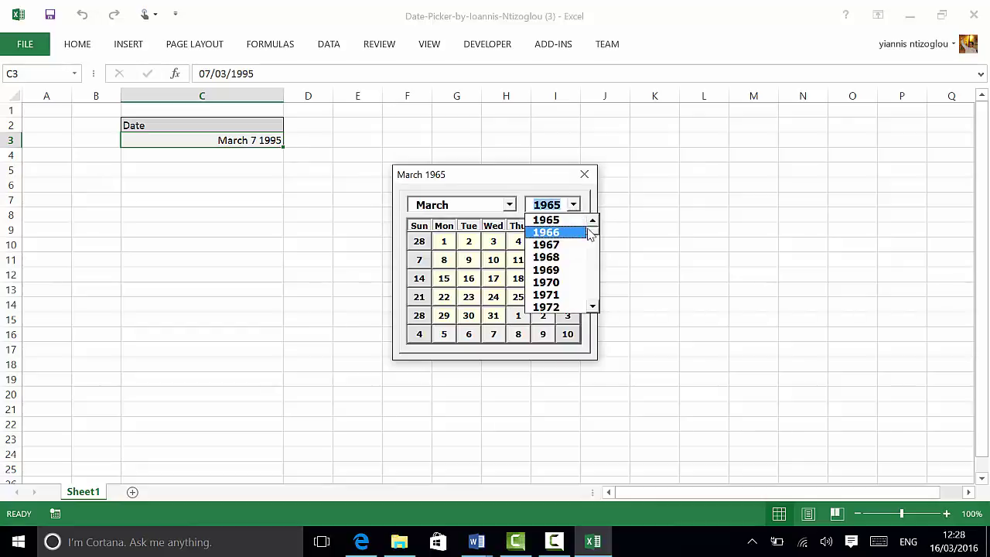
pyautogui.moveTo(595, 229); pyautogui.dragTo(604, 320)
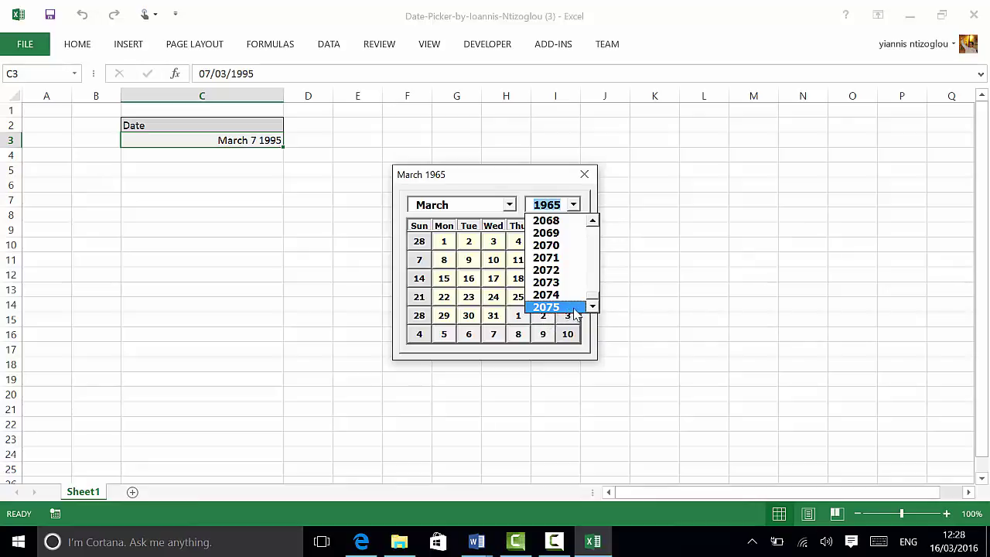
pyautogui.click(553, 282)
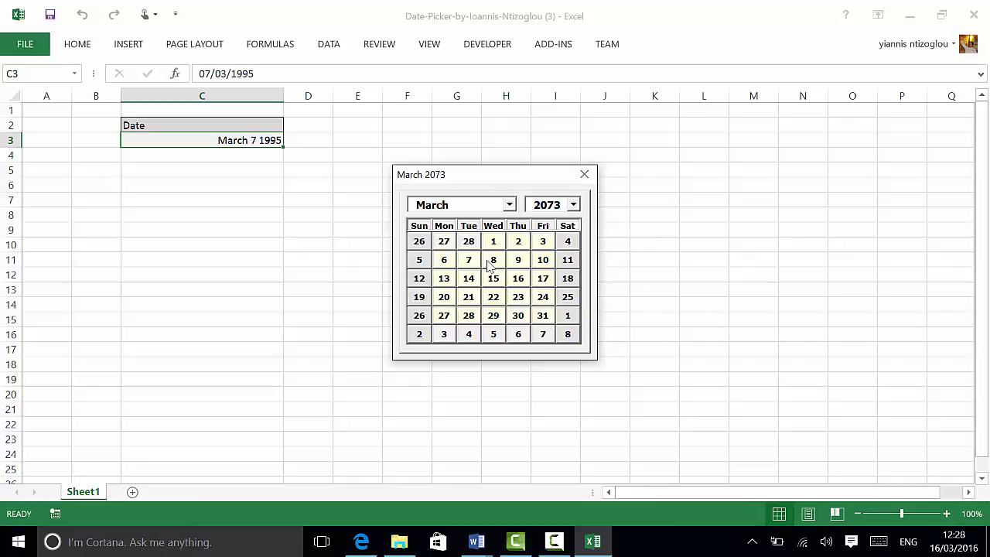
# Step: Switch the picker to 2072, close it, and reselect cell C3
pyautogui.click(573, 205)
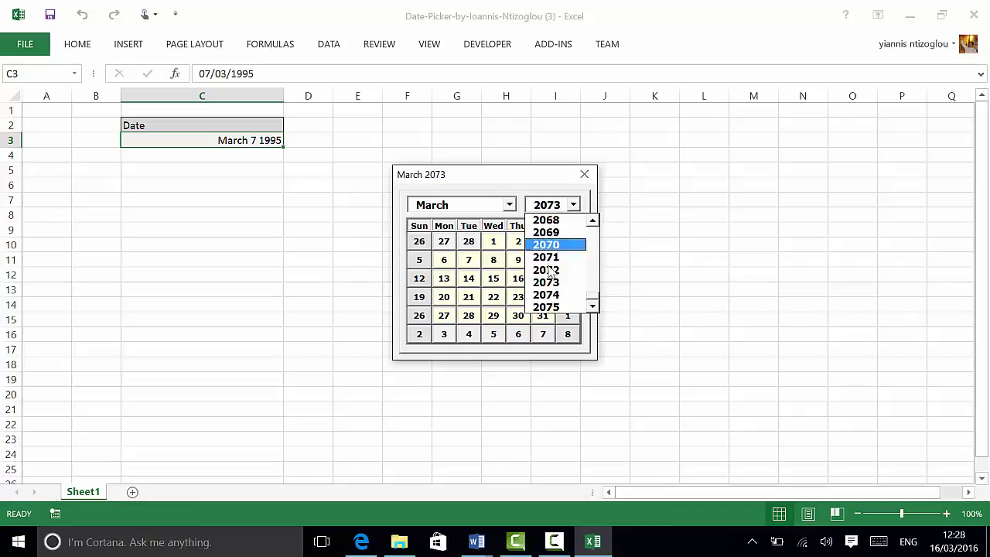
pyautogui.click(553, 266)
pyautogui.click(584, 175)
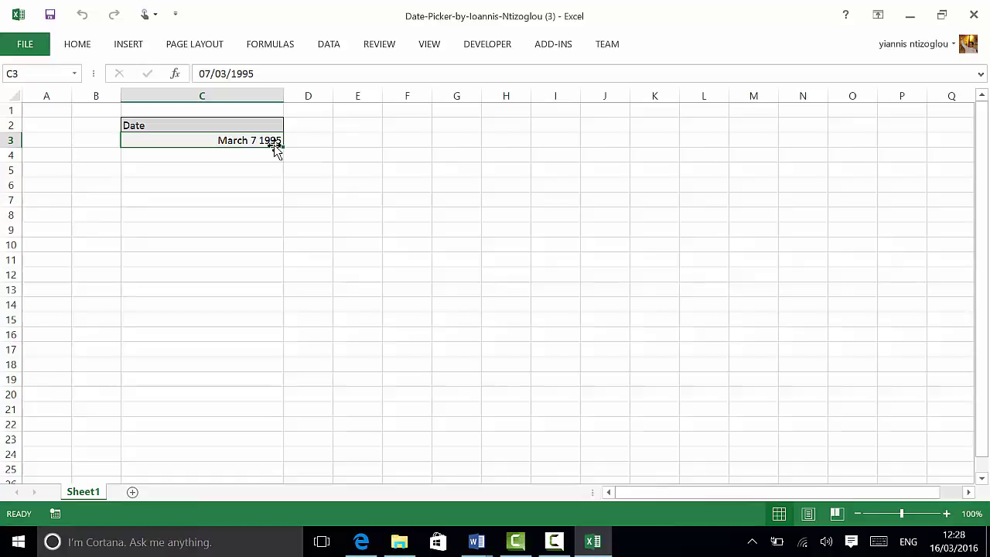
pyautogui.click(274, 199)
pyautogui.click(274, 137)
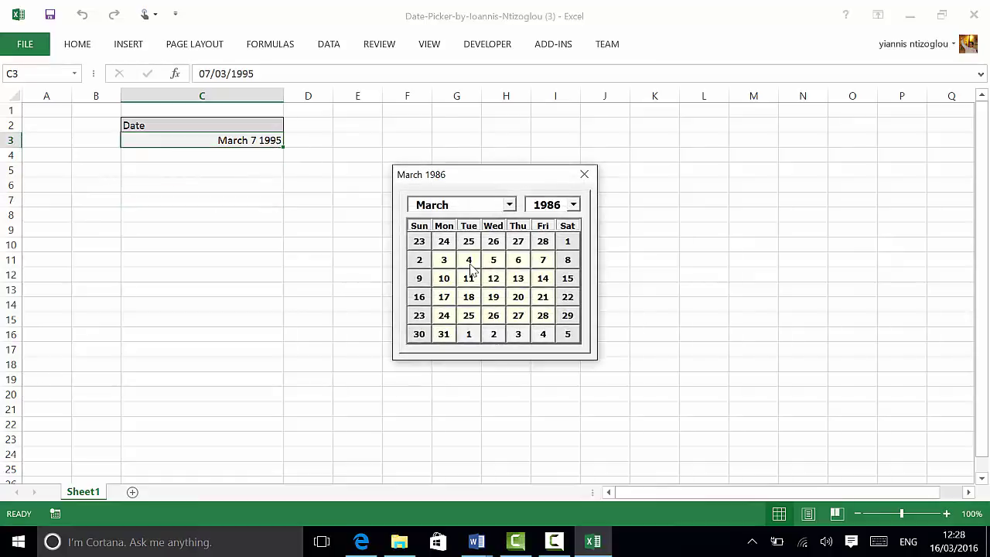
# Step: Close the date picker and open the CalendarFrm form design in the Visual Basic editor
pyautogui.click(584, 175)
pyautogui.click(509, 51)
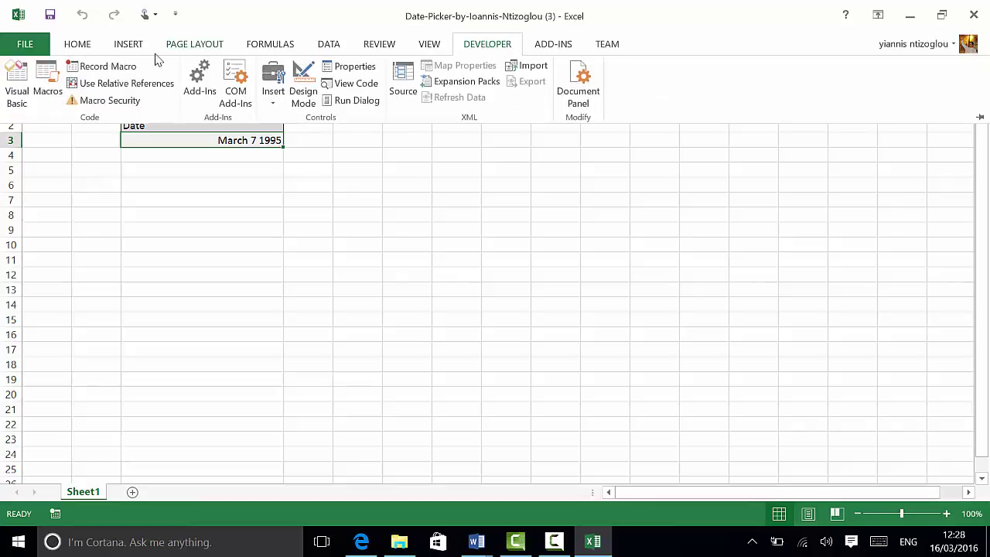
pyautogui.click(14, 73)
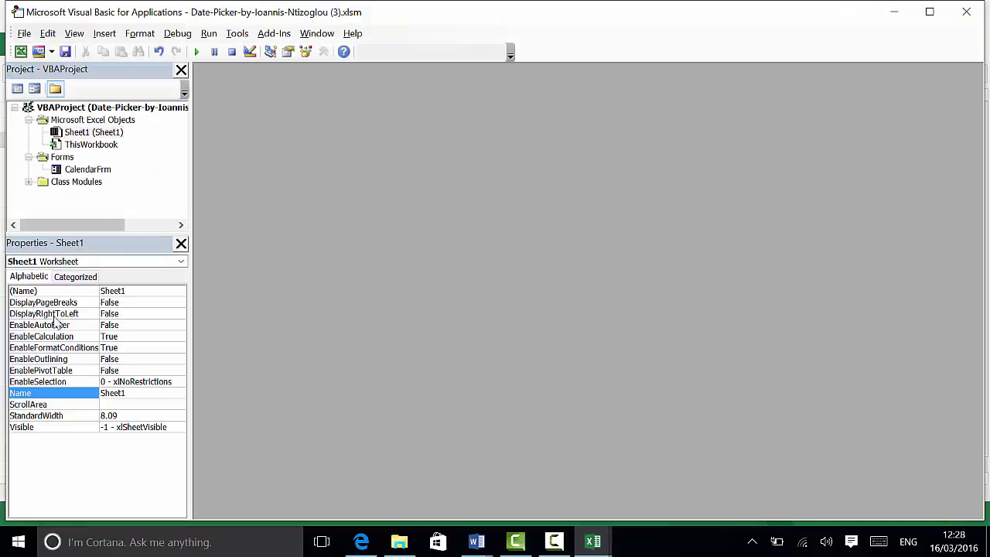
pyautogui.doubleClick(80, 171)
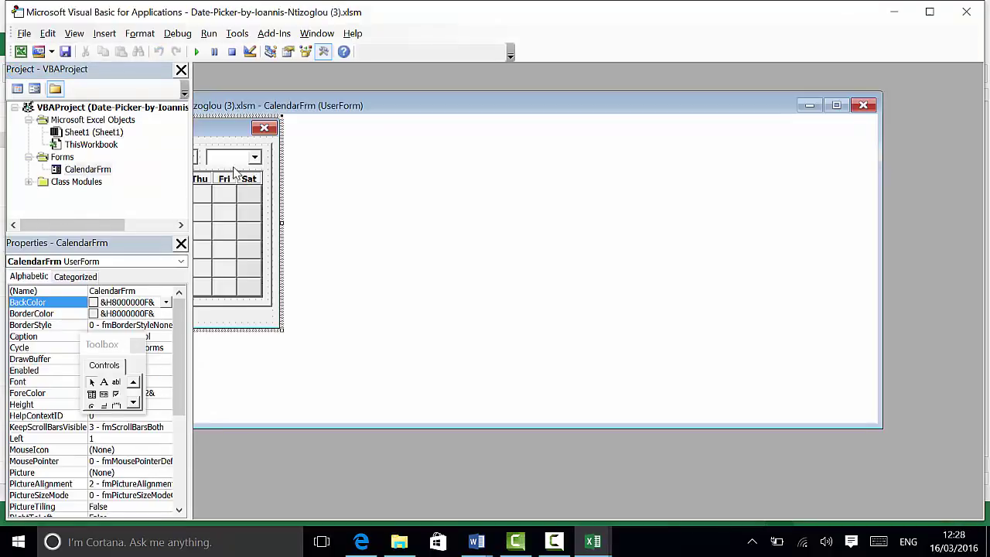
pyautogui.moveTo(451, 112); pyautogui.dragTo(685, 106)
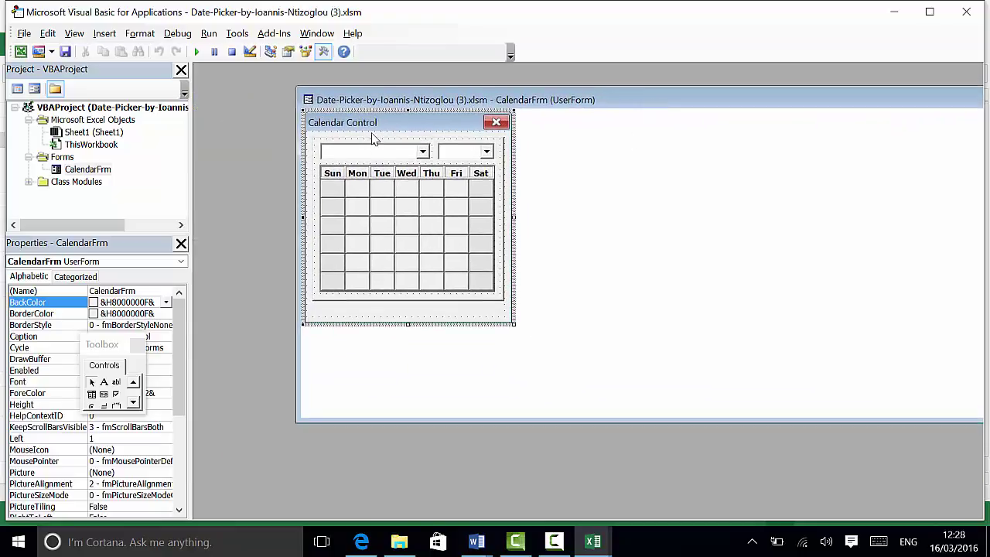
# Step: Select several calendar day buttons, the form itself, and finally the surrounding frame
pyautogui.click(376, 186)
pyautogui.click(363, 135)
pyautogui.click(355, 193)
pyautogui.click(332, 207)
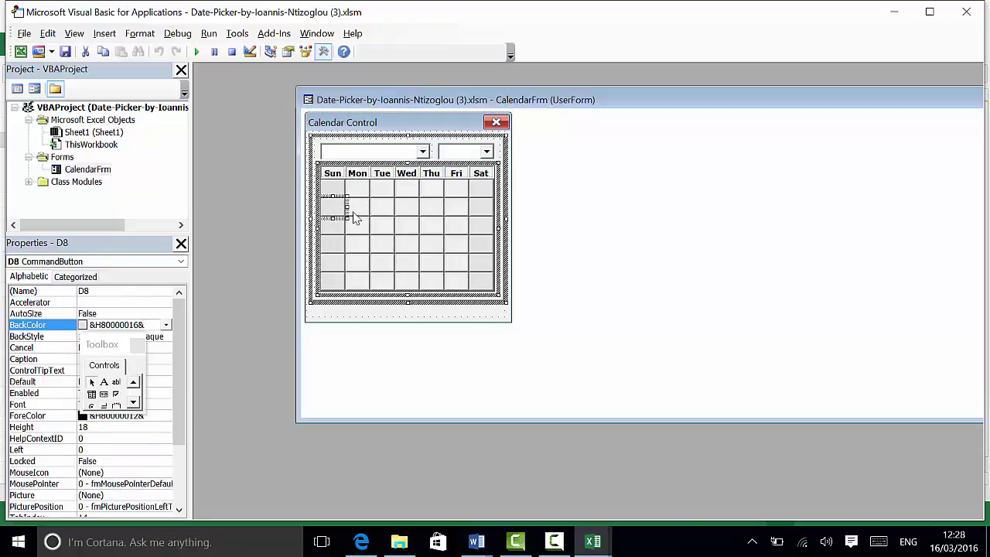
pyautogui.click(357, 212)
pyautogui.click(383, 227)
pyautogui.click(381, 248)
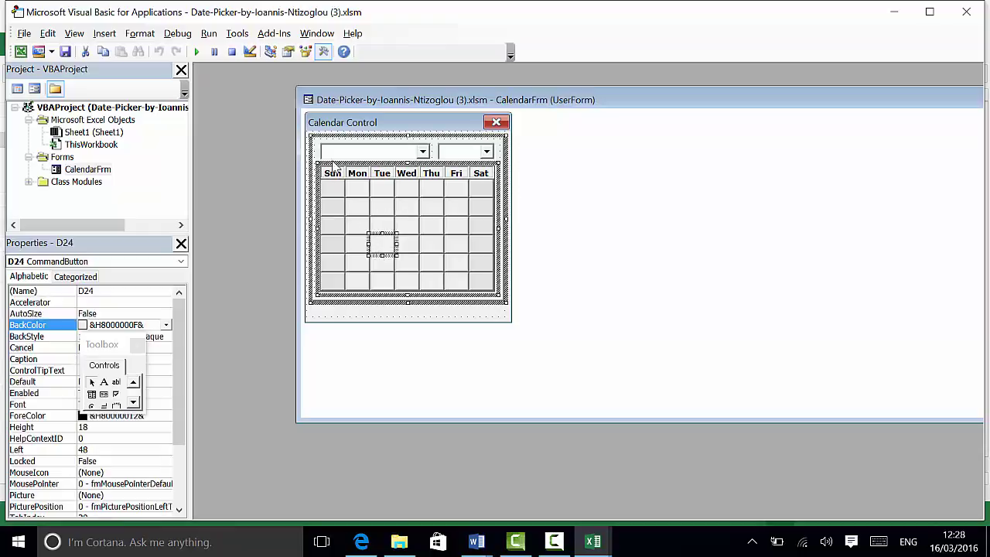
pyautogui.click(320, 149)
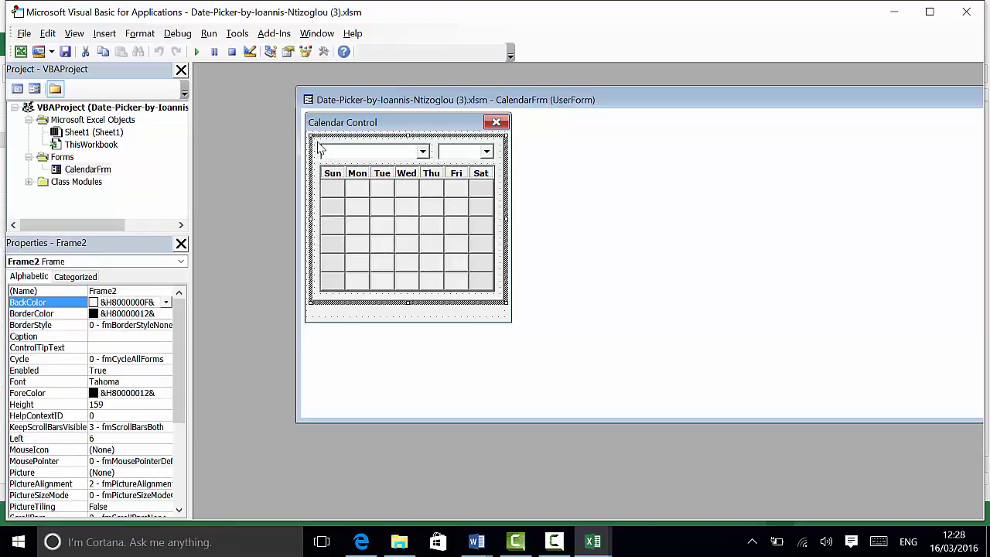
# Step: Give the calendar frame an orange background from the palette
pyautogui.click(167, 303)
pyautogui.click(94, 317)
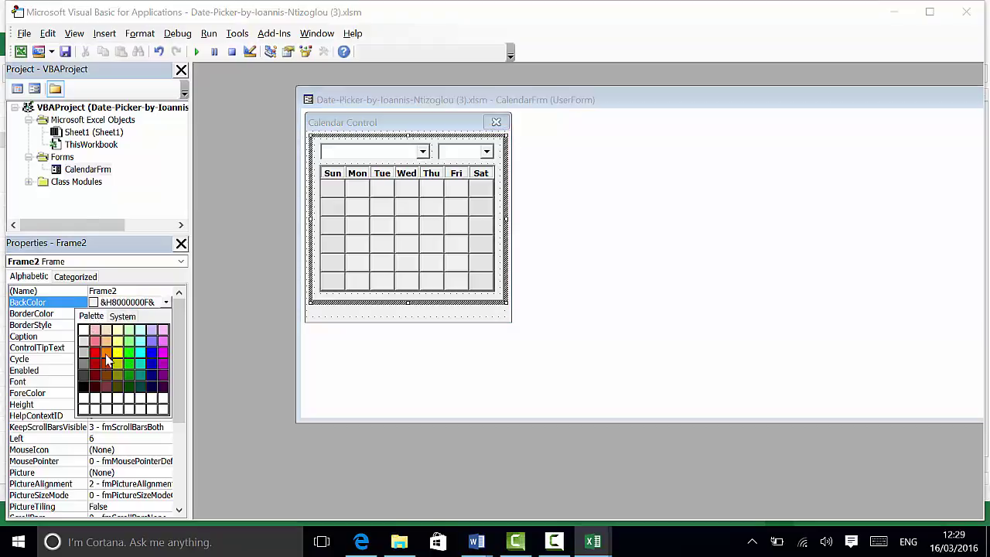
pyautogui.click(106, 352)
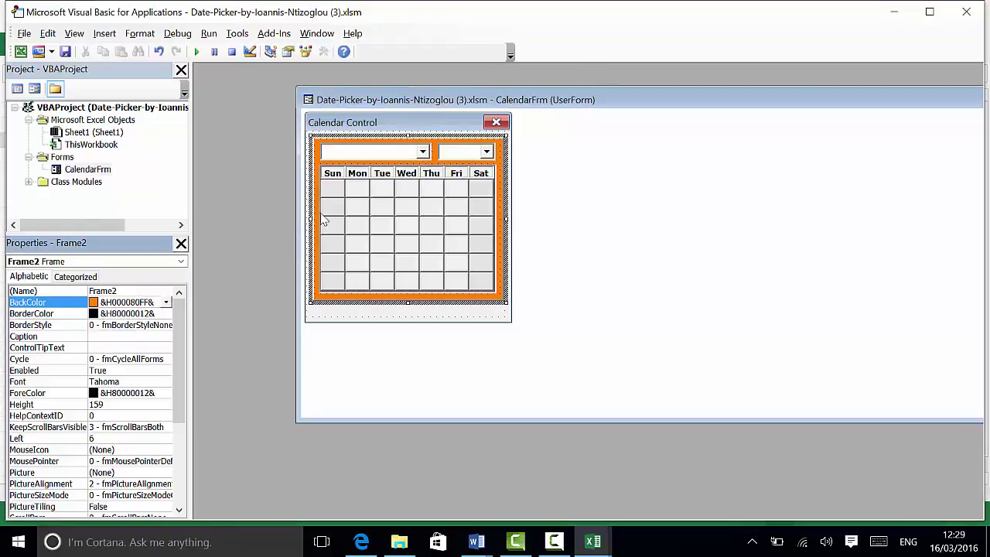
# Step: Set the CalendarFrm form's background to dark blue from the palette
pyautogui.click(332, 320)
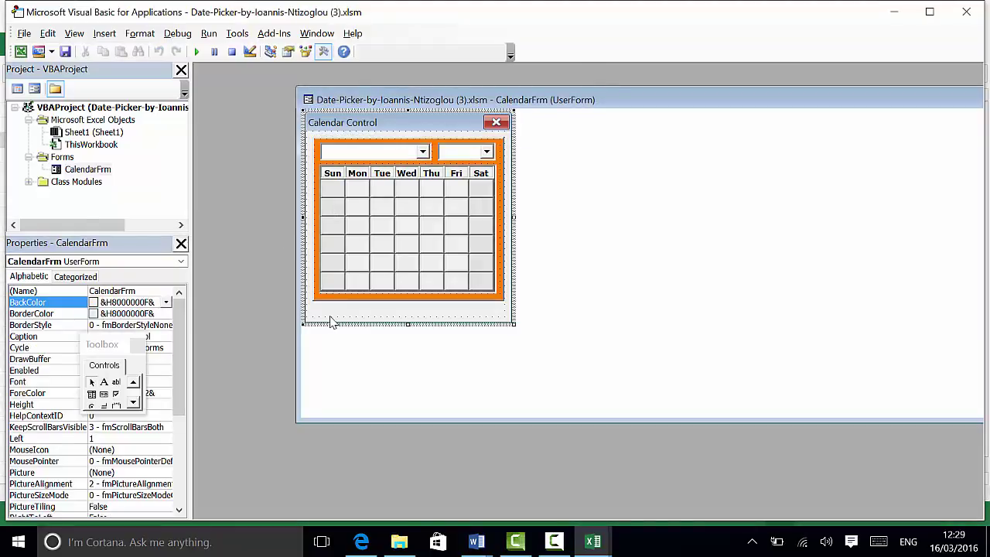
pyautogui.click(155, 302)
pyautogui.click(167, 302)
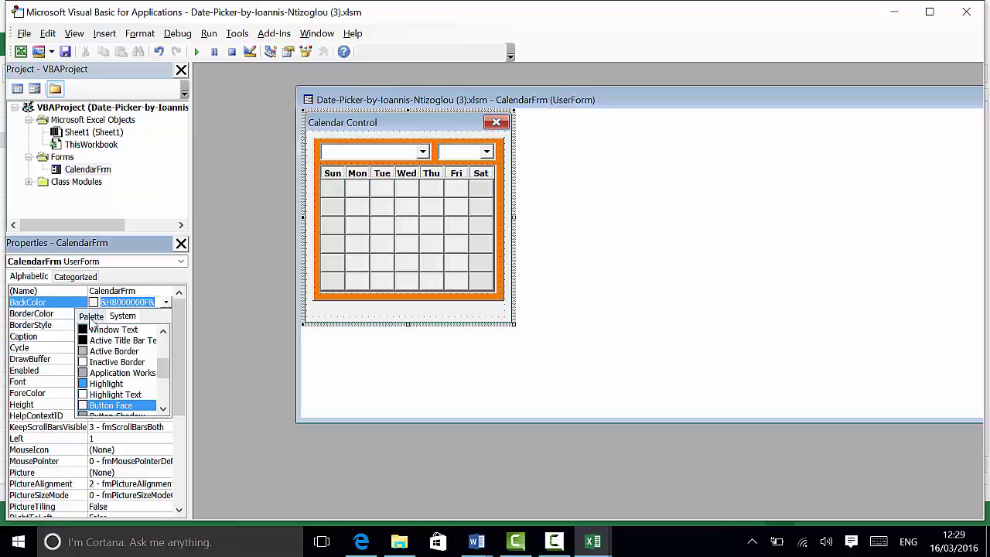
pyautogui.click(91, 316)
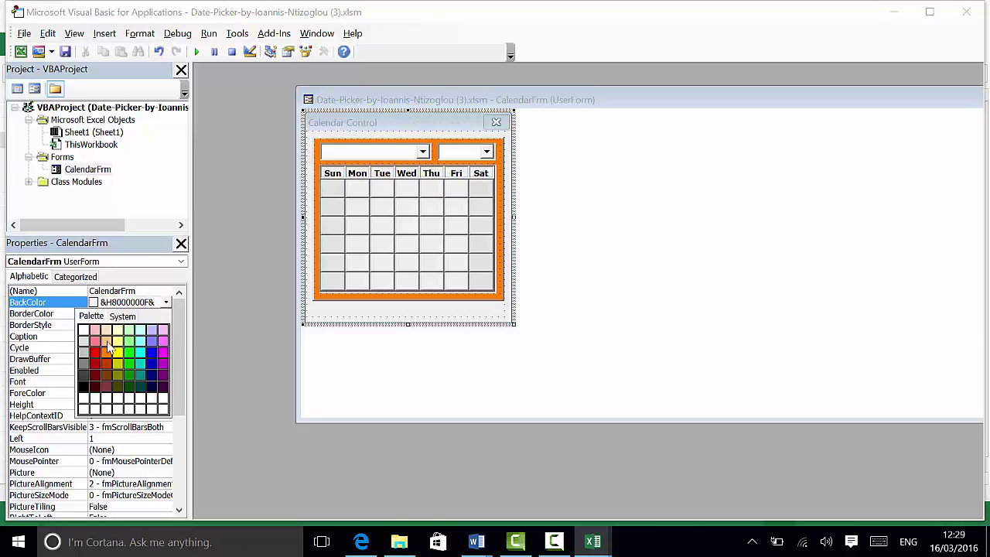
pyautogui.click(150, 371)
# Step: Make the HelpLabel strip along the form's bottom purple
pyautogui.click(352, 317)
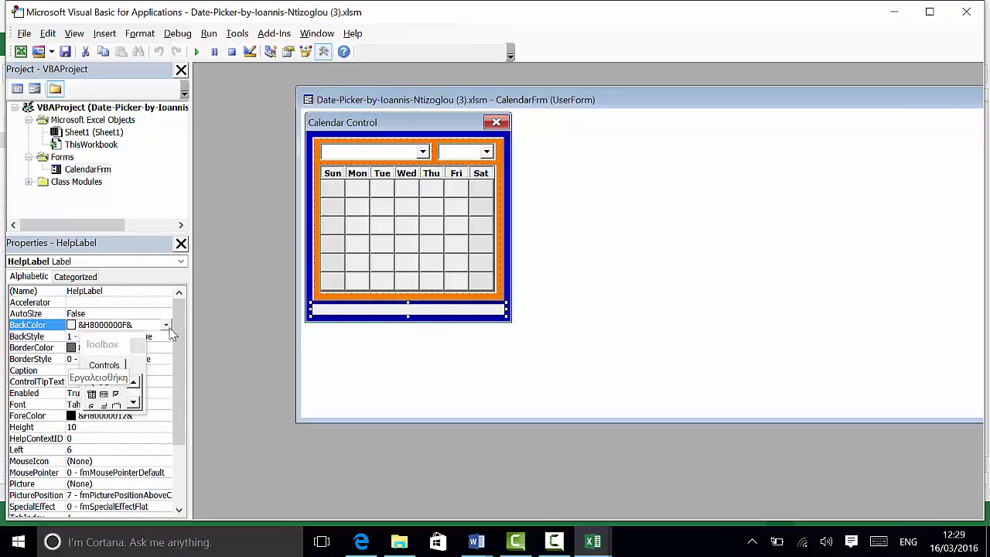
pyautogui.click(166, 325)
pyautogui.click(87, 340)
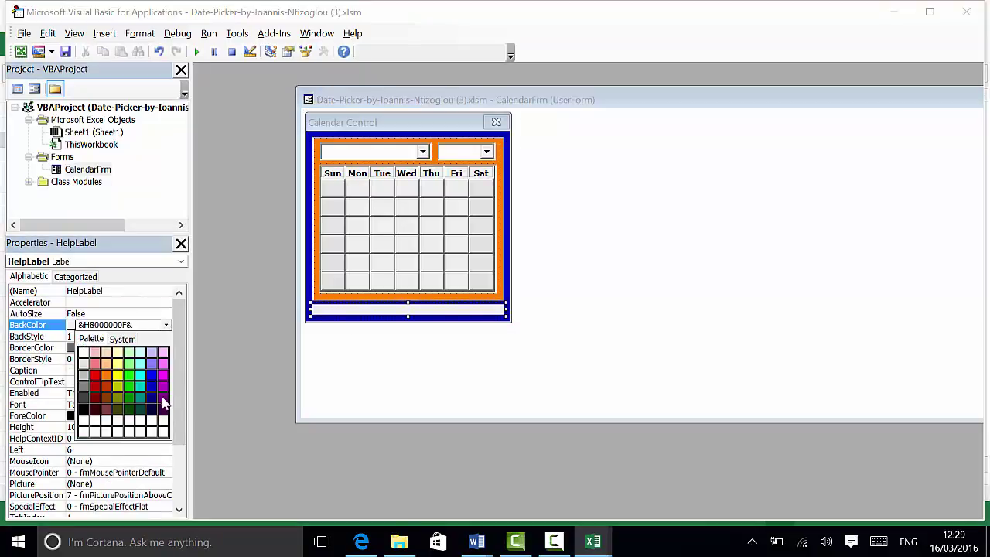
pyautogui.click(163, 387)
pyautogui.click(372, 160)
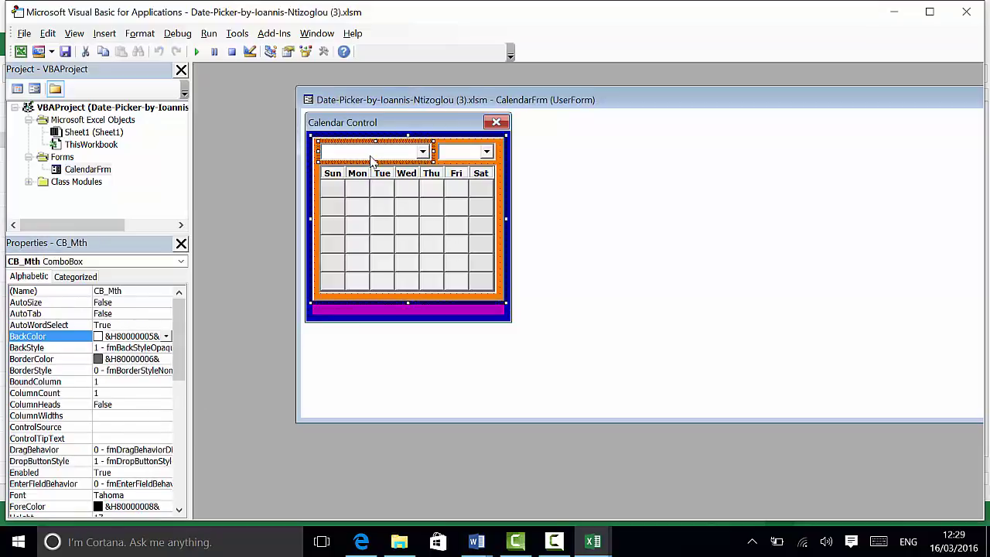
# Step: Set CB_Mth's BackColor to Highlight (System) blue and CB_Yr's to palette green
pyautogui.click(166, 336)
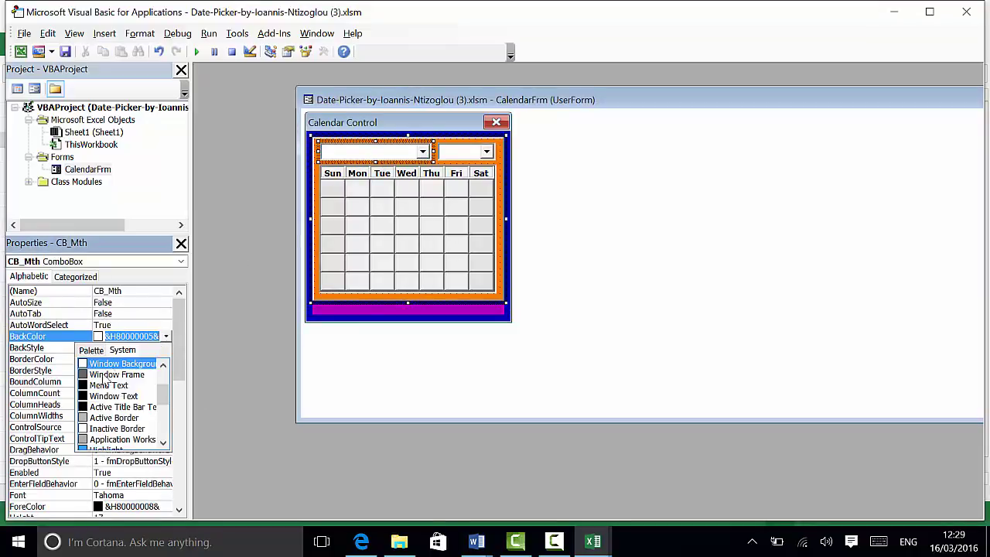
pyautogui.click(108, 447)
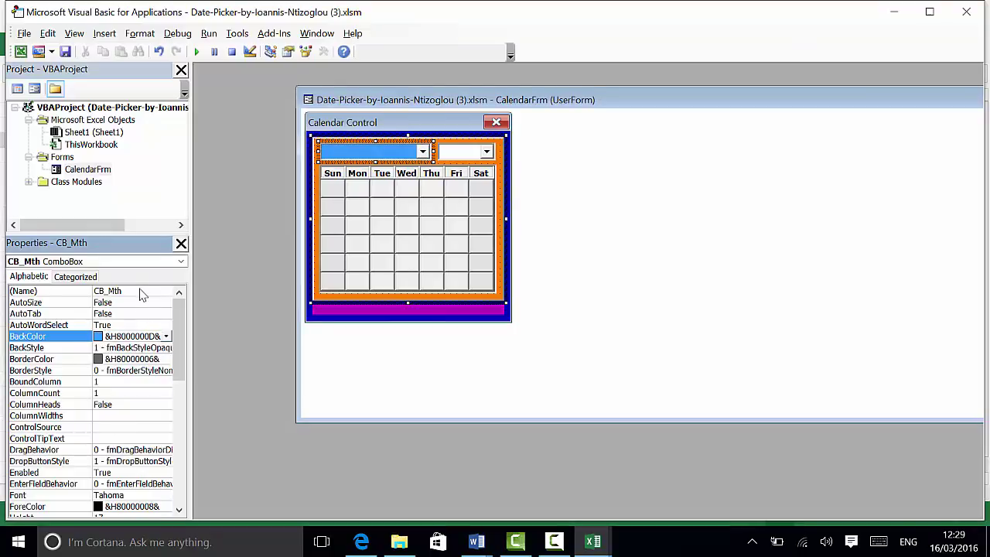
pyautogui.click(473, 157)
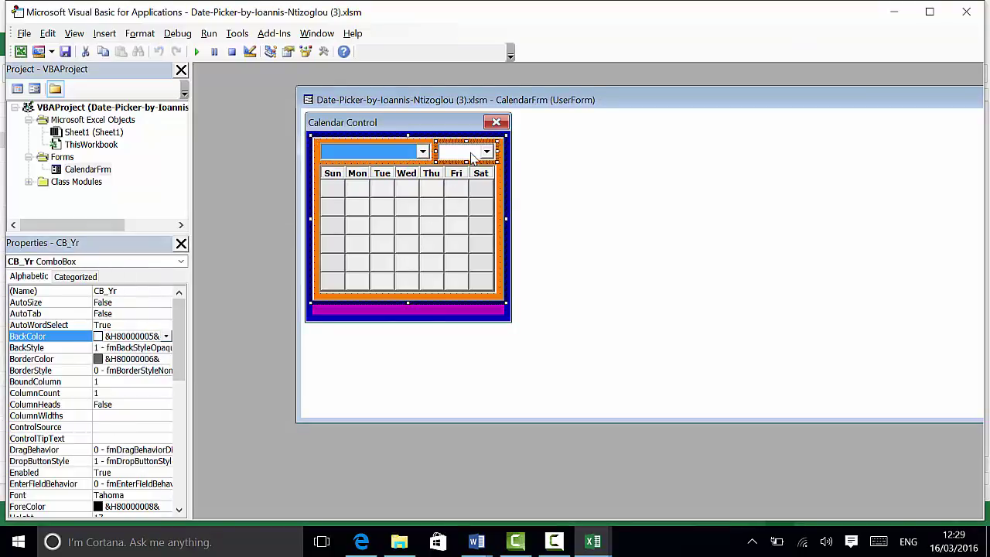
pyautogui.click(166, 337)
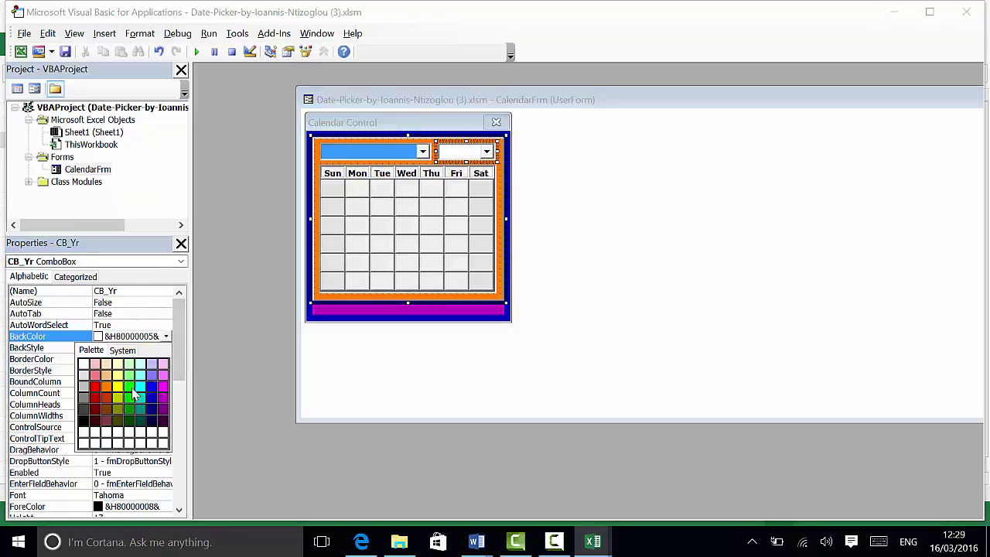
pyautogui.click(128, 398)
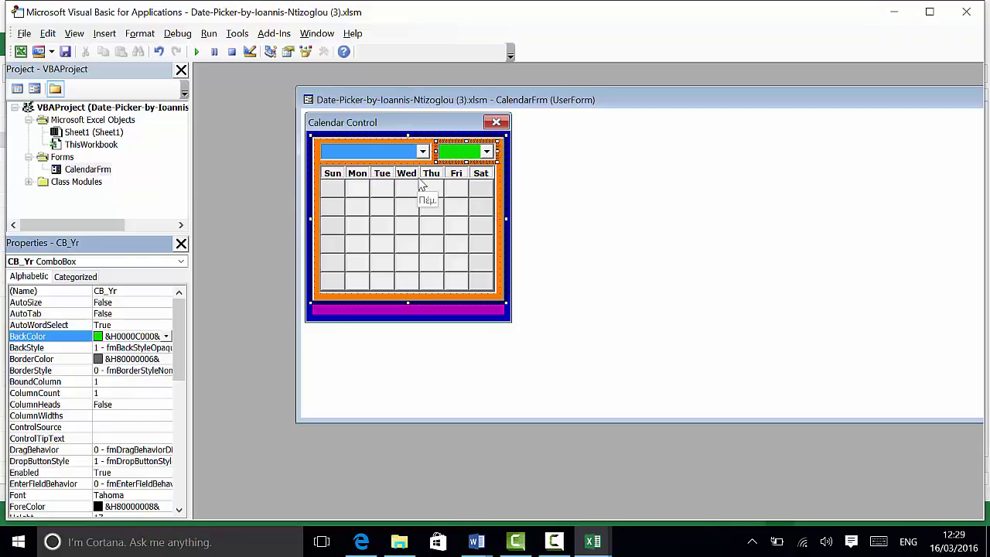
# Step: Select all seven Sun–Sat header labels and give them a red palette background
pyautogui.click(333, 178)
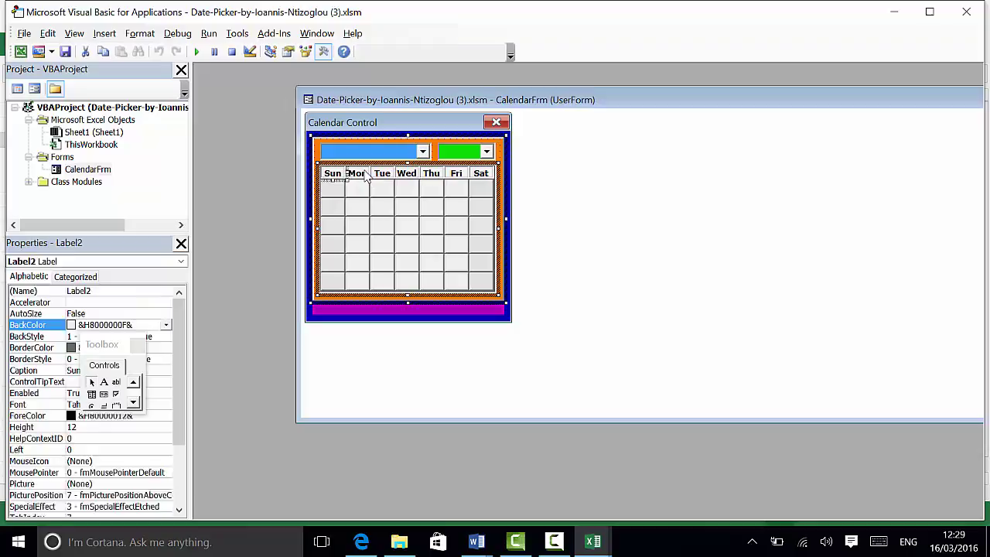
pyautogui.keyDown('ctrl'); pyautogui.click(366, 176); pyautogui.keyUp('ctrl')
pyautogui.keyDown('ctrl'); pyautogui.click(381, 179); pyautogui.keyUp('ctrl')
pyautogui.keyDown('ctrl'); pyautogui.click(413, 177); pyautogui.keyUp('ctrl')
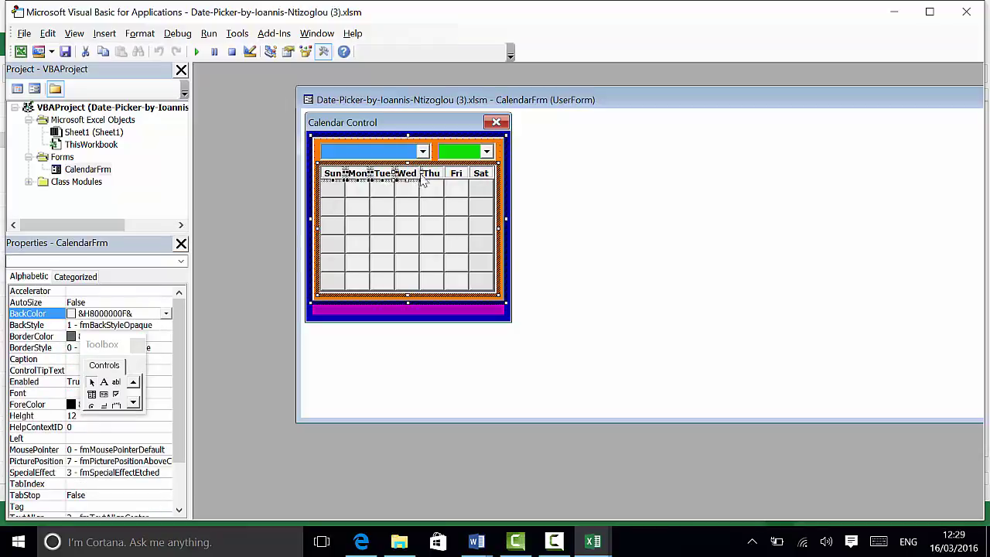
pyautogui.keyDown('ctrl'); pyautogui.click(437, 178); pyautogui.keyUp('ctrl')
pyautogui.keyDown('ctrl'); pyautogui.click(458, 177); pyautogui.keyUp('ctrl')
pyautogui.keyDown('ctrl'); pyautogui.click(473, 171); pyautogui.keyUp('ctrl')
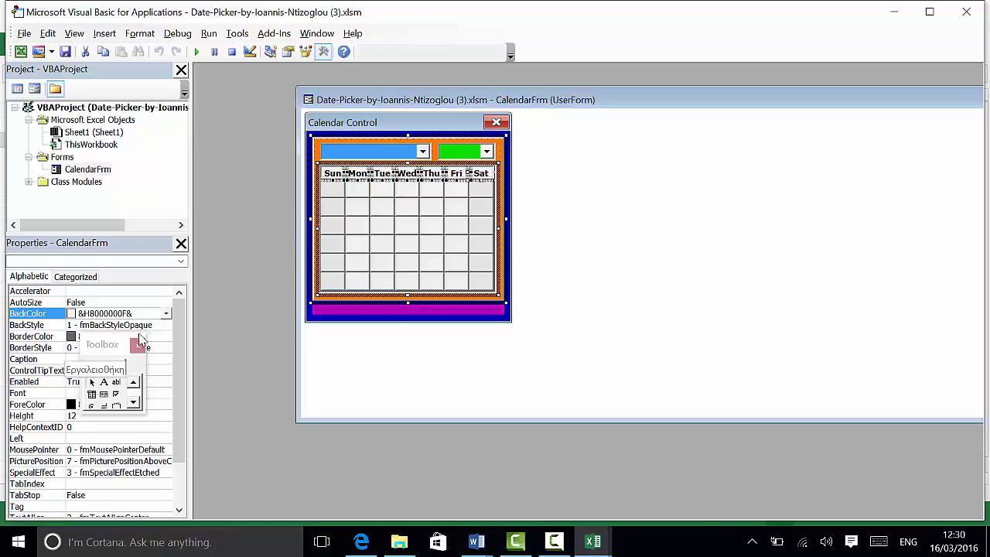
pyautogui.click(167, 317)
pyautogui.click(92, 329)
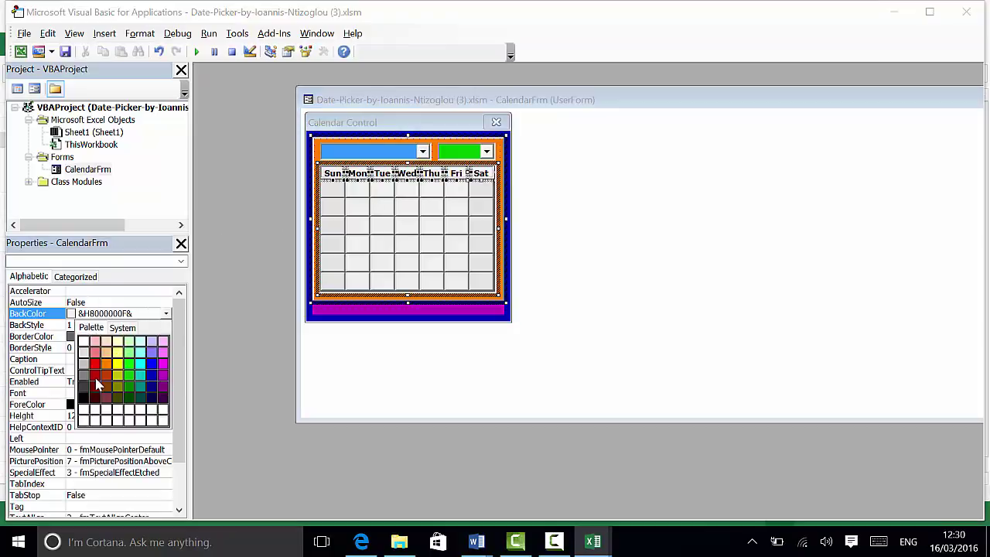
pyautogui.click(94, 365)
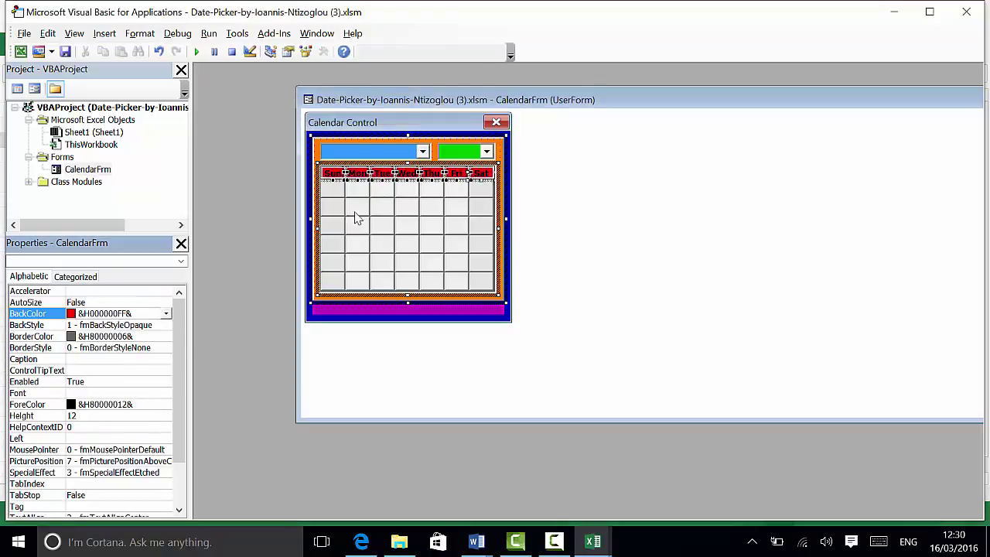
# Step: Set the day headers' ForeColor to Inactive Border for light text
pyautogui.click(124, 394)
pyautogui.click(124, 404)
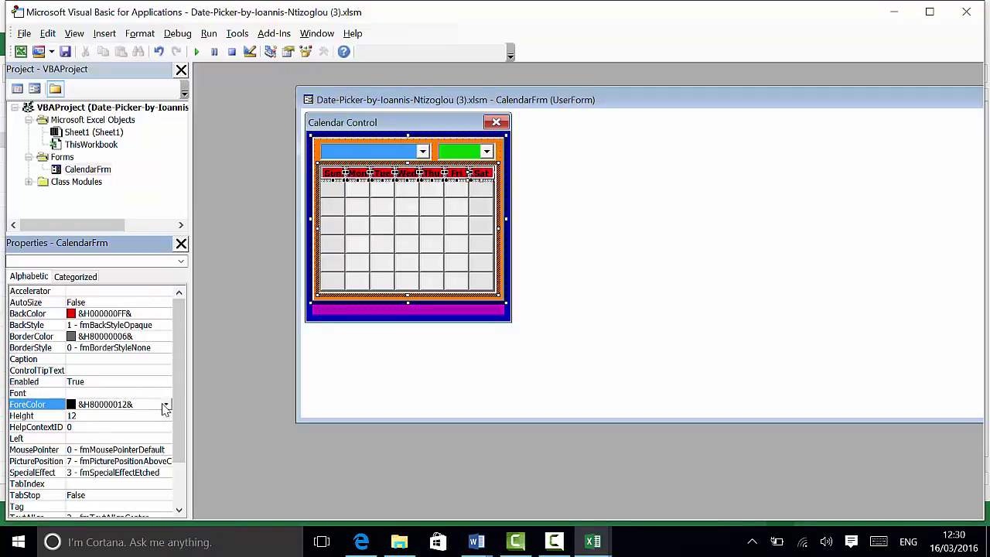
pyautogui.click(165, 404)
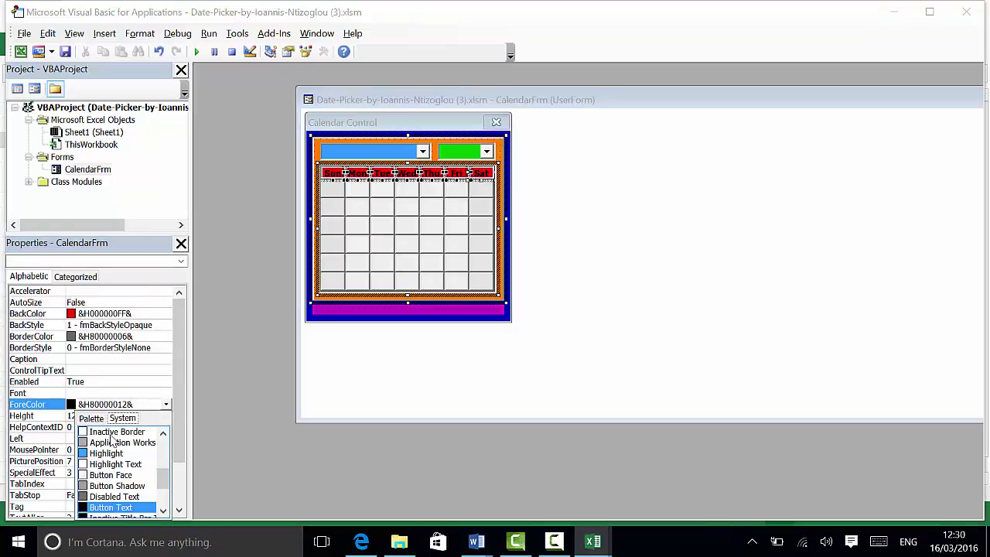
pyautogui.click(113, 433)
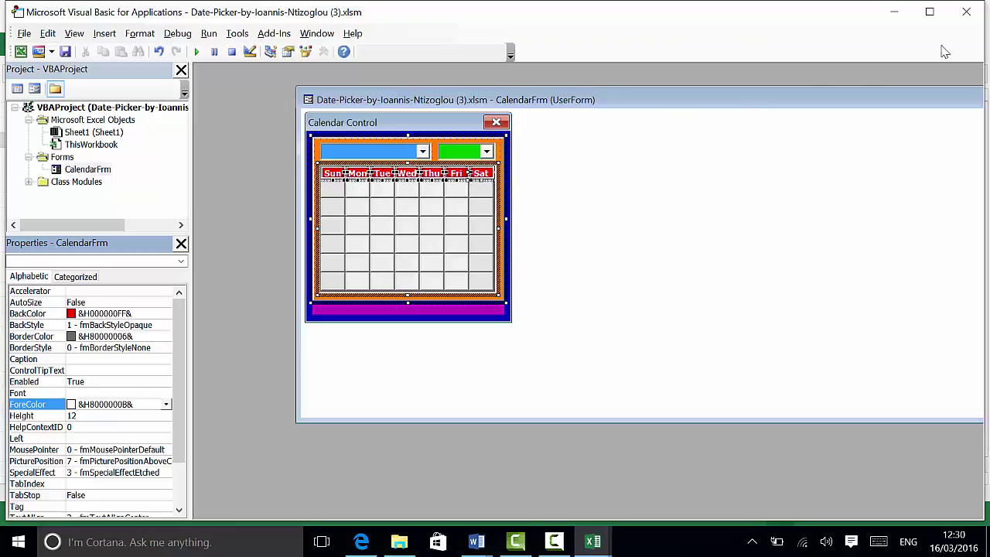
# Step: Leave the Visual Basic editor and return to the worksheet
pyautogui.moveTo(920, 101); pyautogui.dragTo(833, 100)
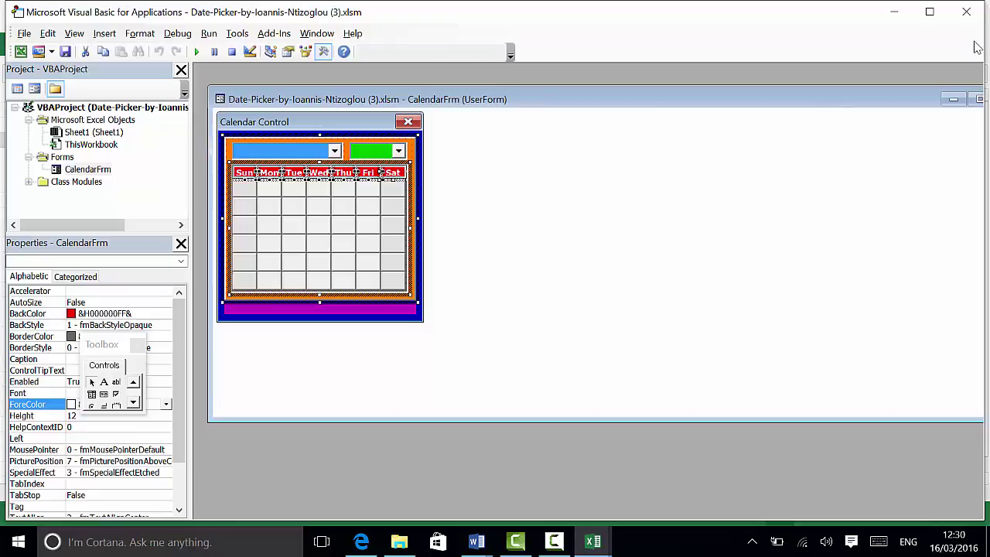
pyautogui.click(966, 11)
pyautogui.click(294, 208)
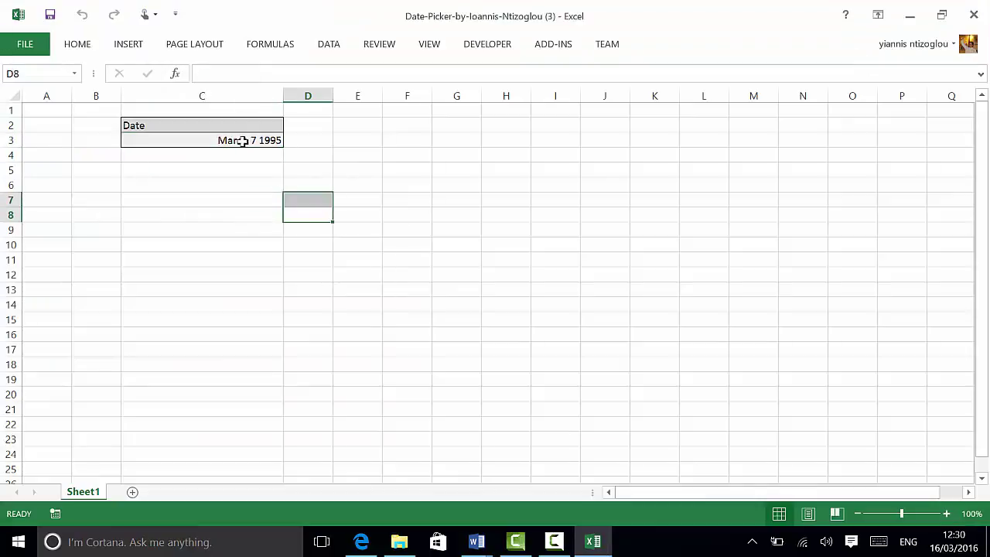
# Step: In the recoloured C3 picker, keep 1986, choose day 10, then reopen the picker
pyautogui.click(243, 139)
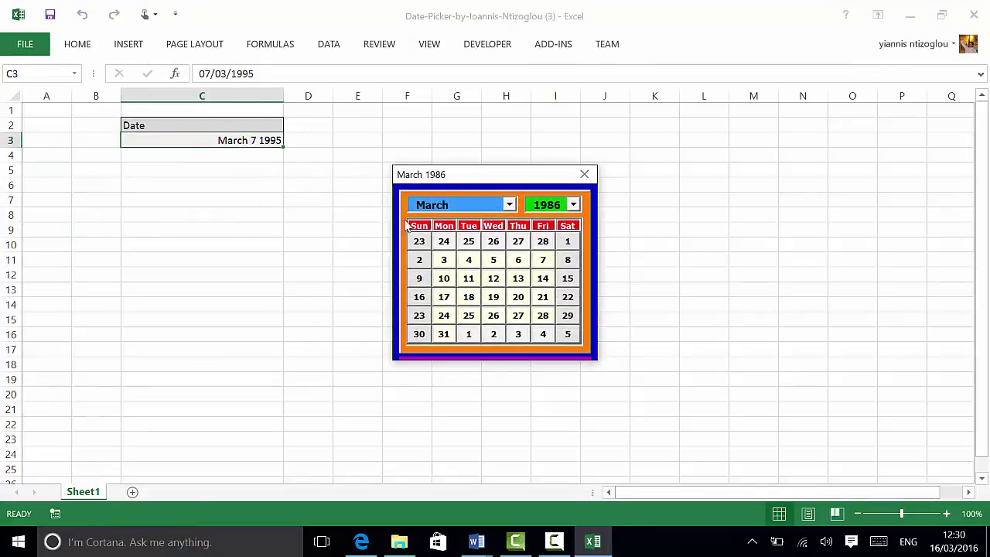
pyautogui.click(509, 204)
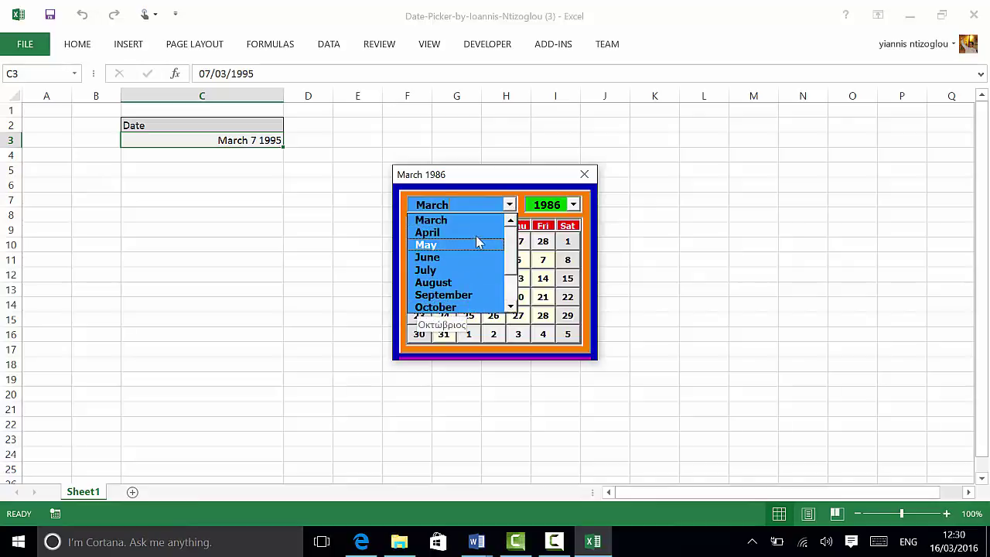
pyautogui.click(573, 205)
pyautogui.click(547, 219)
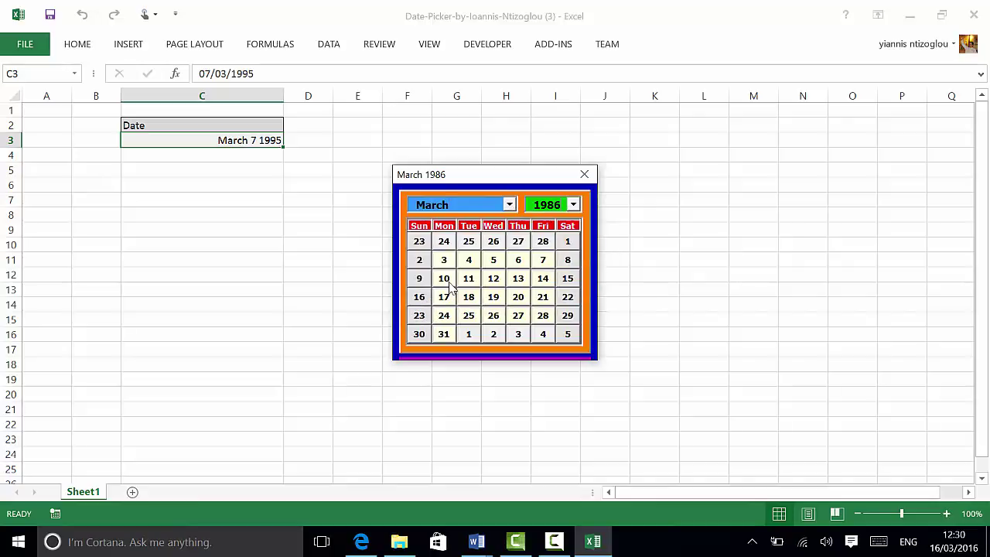
pyautogui.click(444, 277)
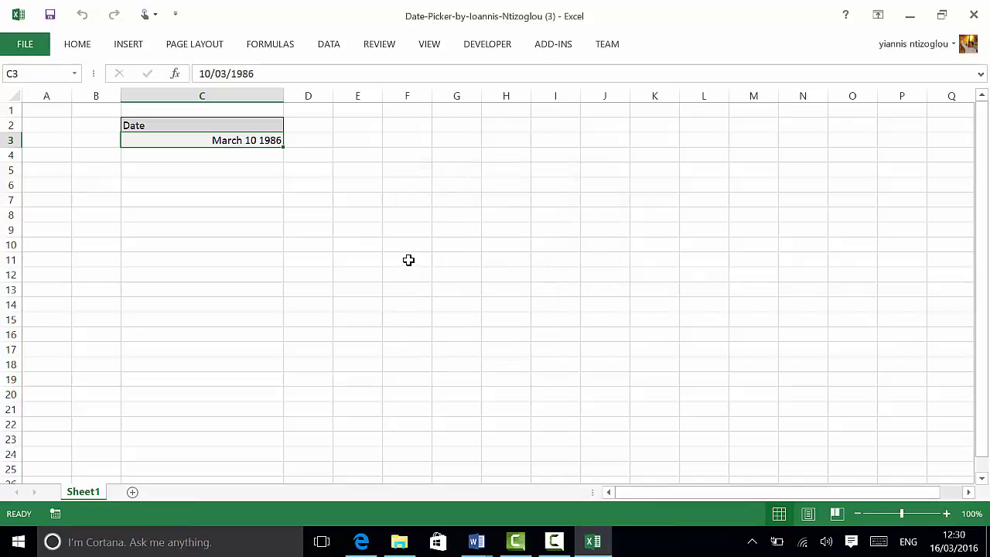
pyautogui.click(263, 209)
pyautogui.click(256, 144)
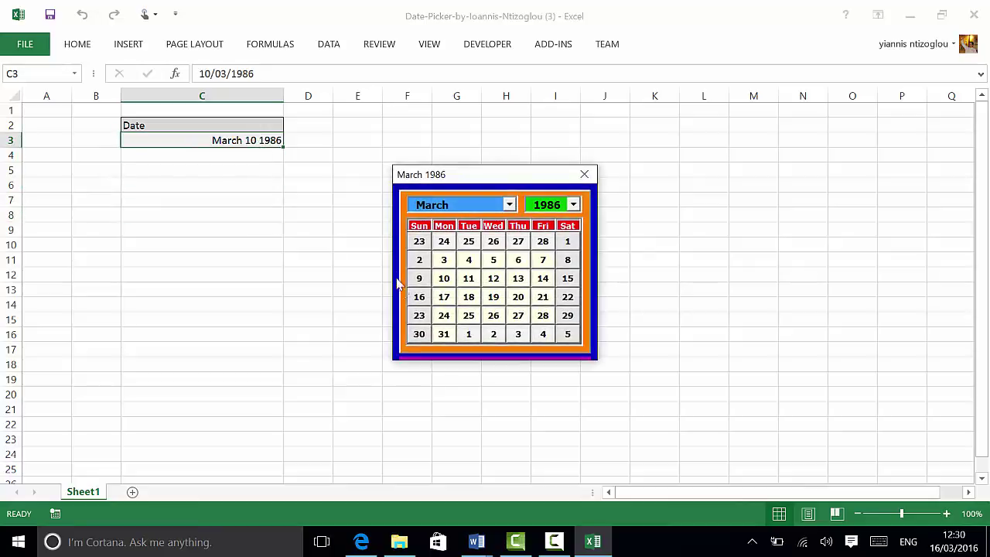